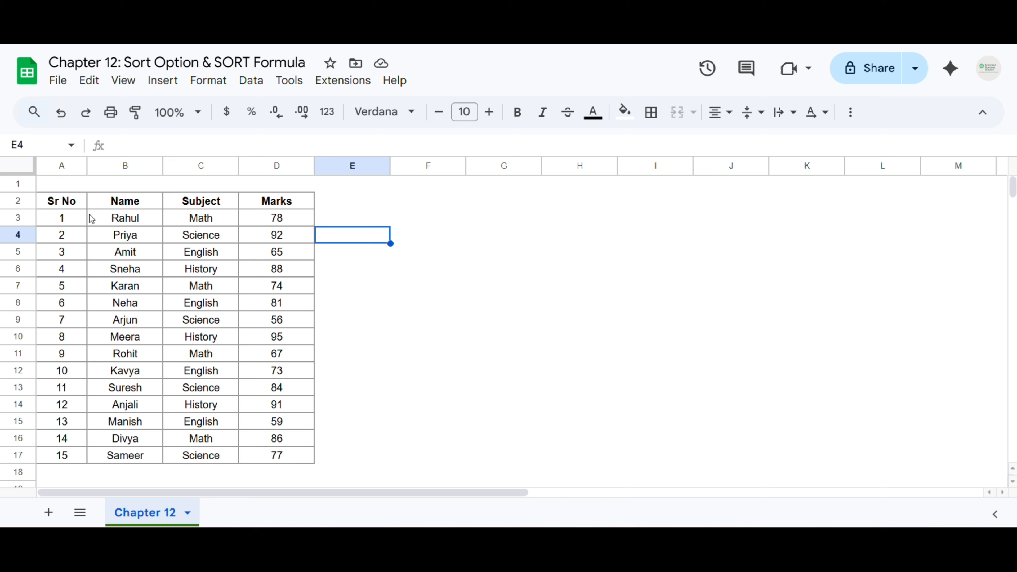
left_click_drag(109, 199, 109, 300)
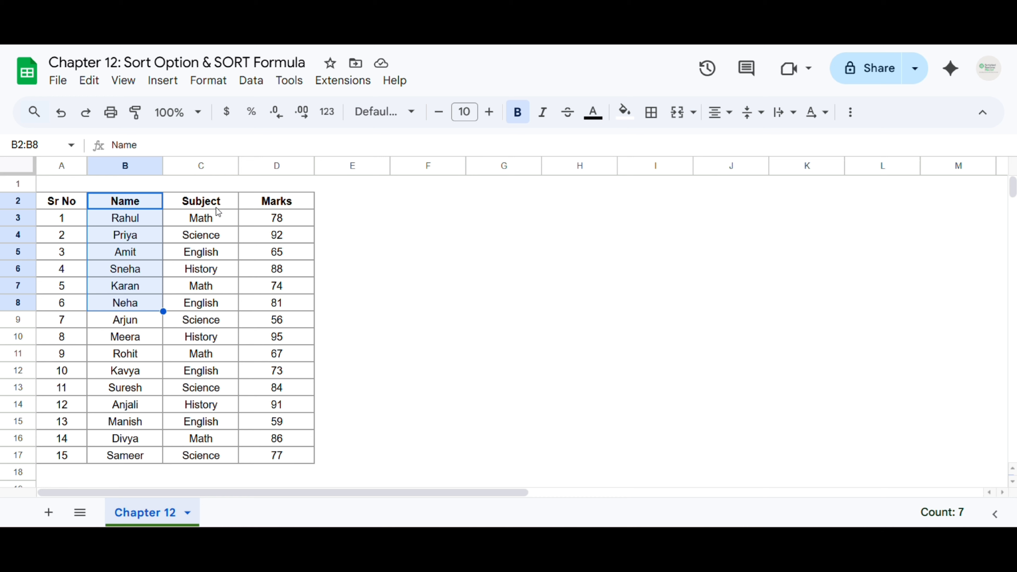
left_click_drag(216, 204, 220, 270)
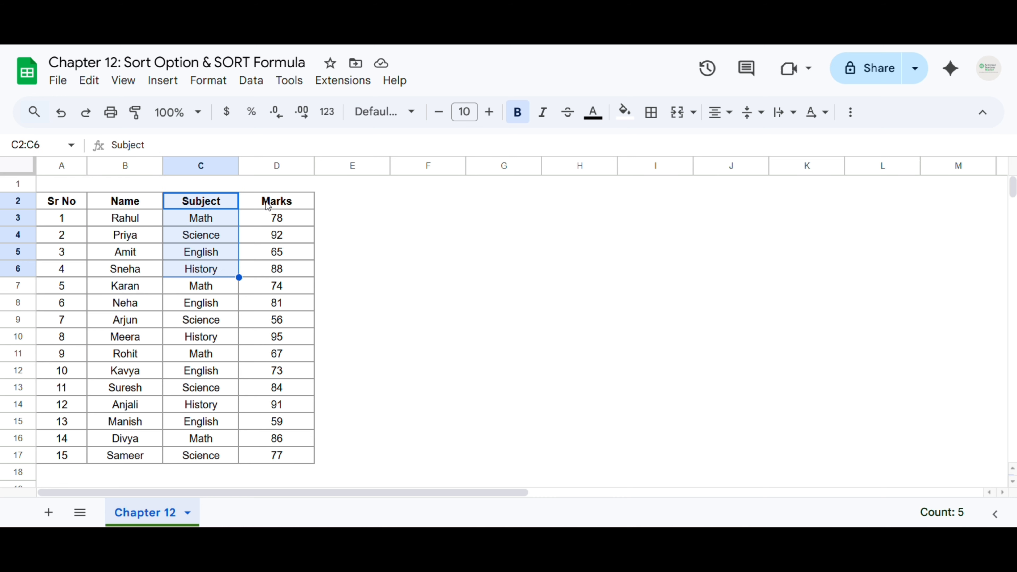
left_click_drag(268, 206, 265, 285)
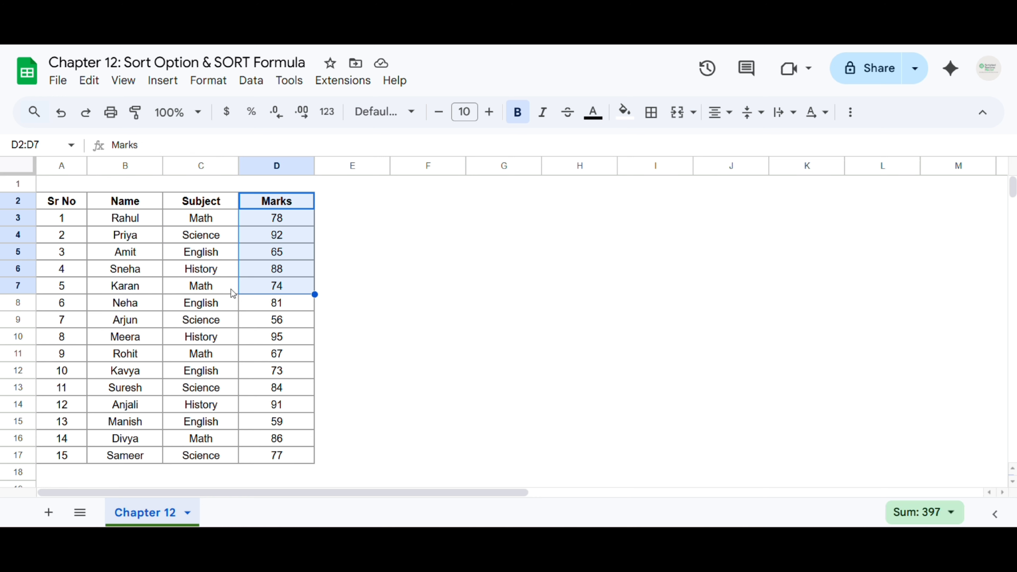
left_click(183, 251)
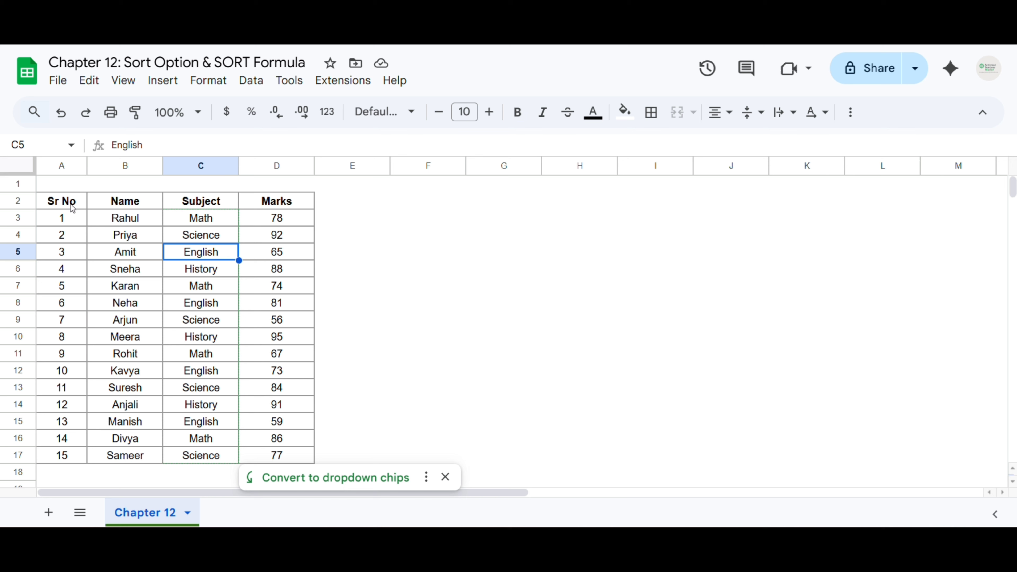
left_click_drag(70, 205, 258, 455)
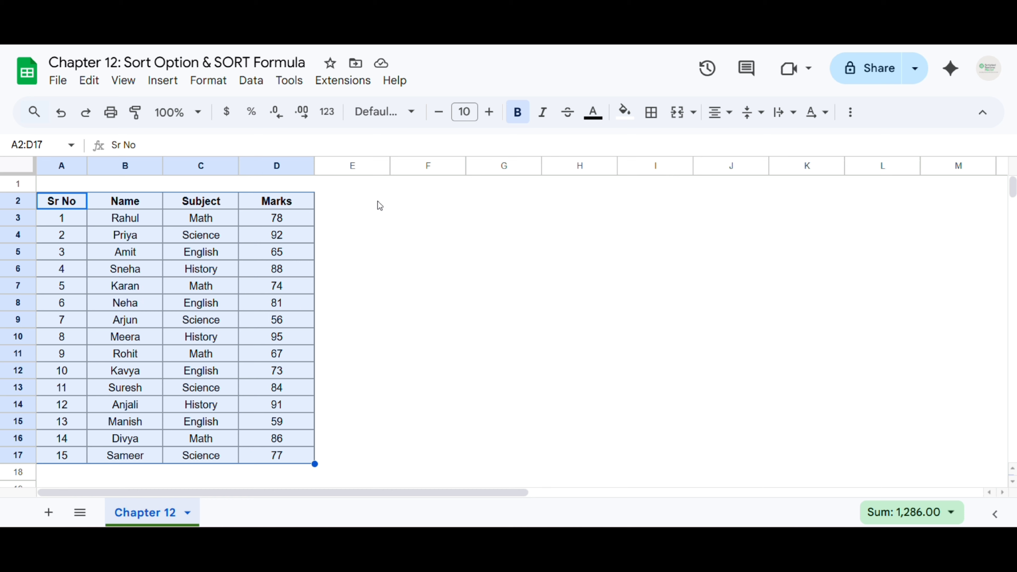
left_click(361, 206)
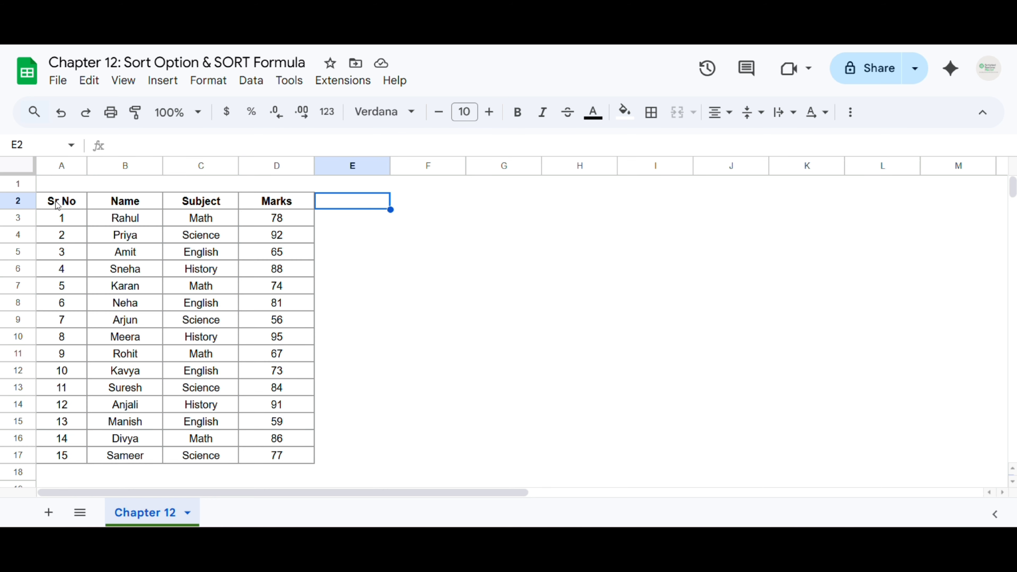
Create a filter on the student marks table, range A2:D17, including its header row
left_click_drag(58, 204, 274, 457)
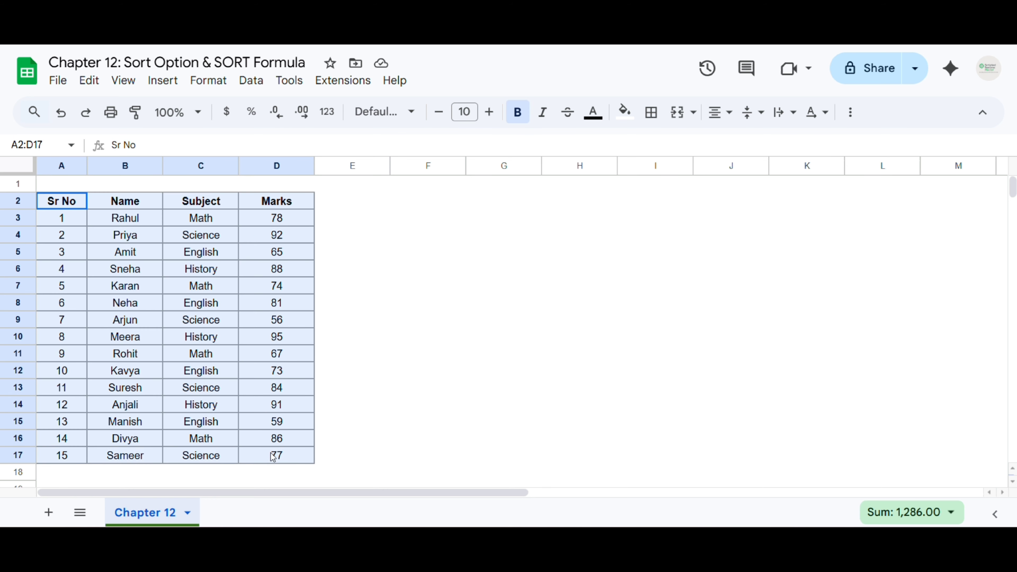
left_click(851, 112)
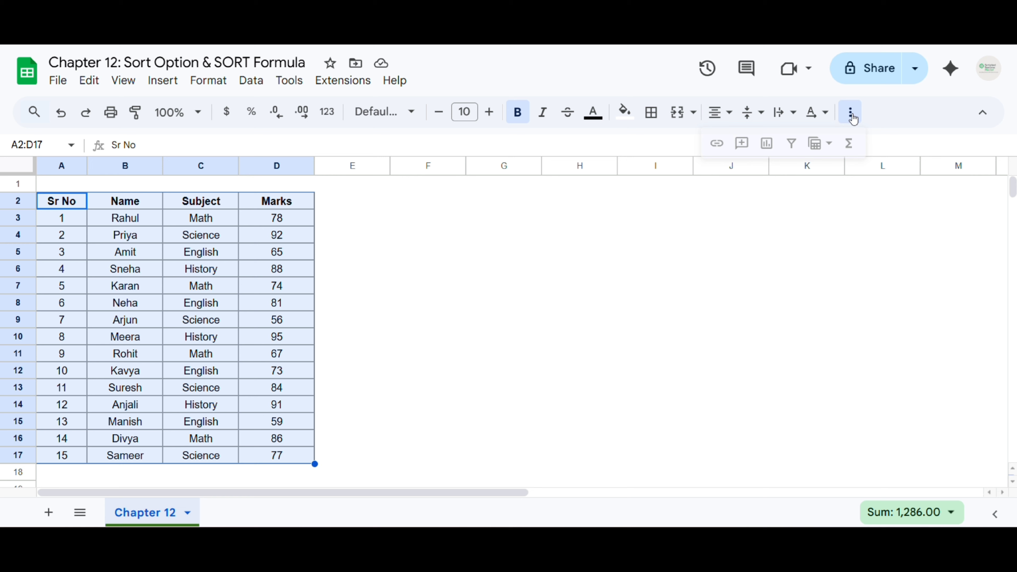
left_click(791, 144)
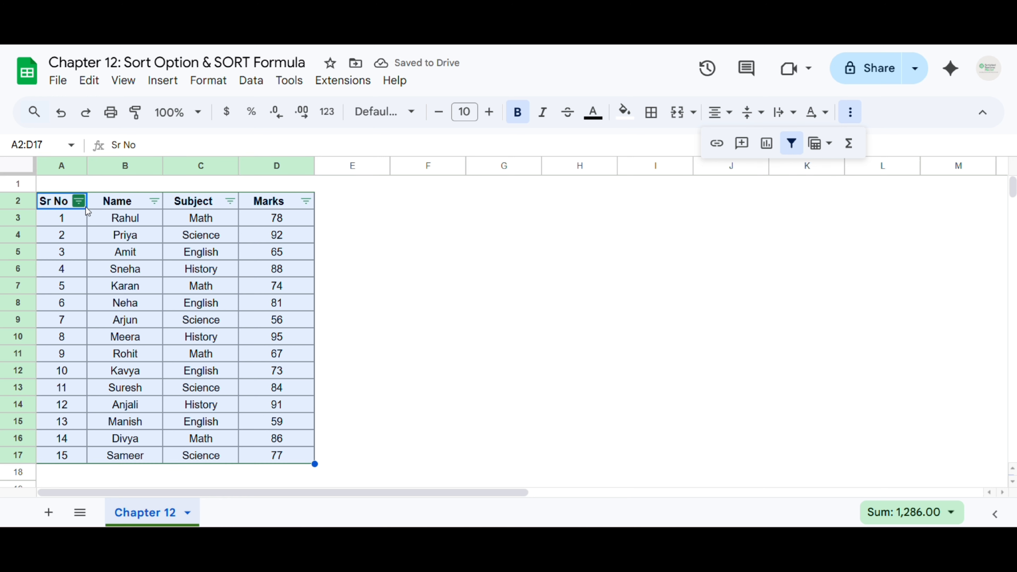
left_click(850, 112)
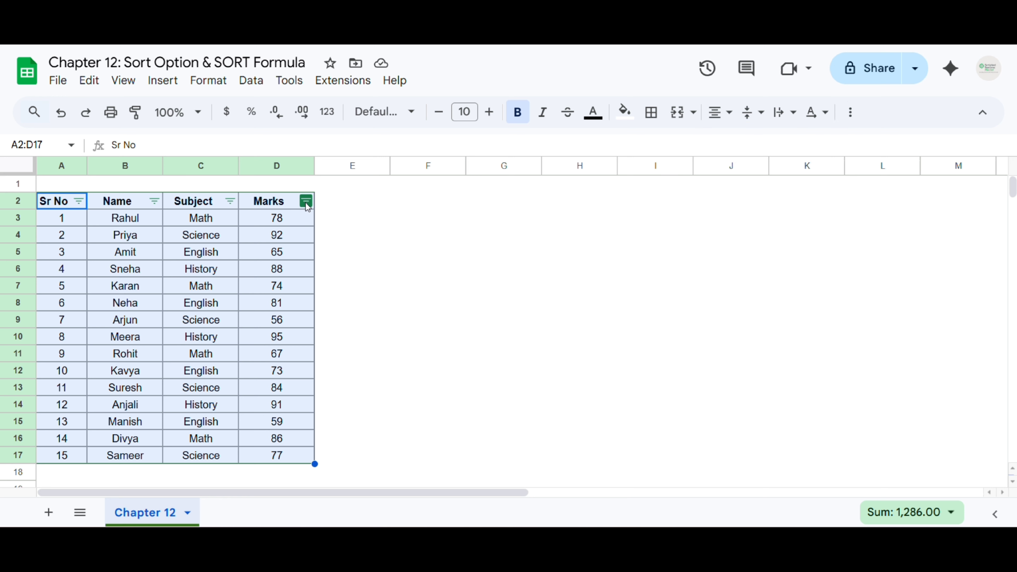
Sort the table by the Marks column from Z to A using its filter, and undo the sort
left_click(305, 202)
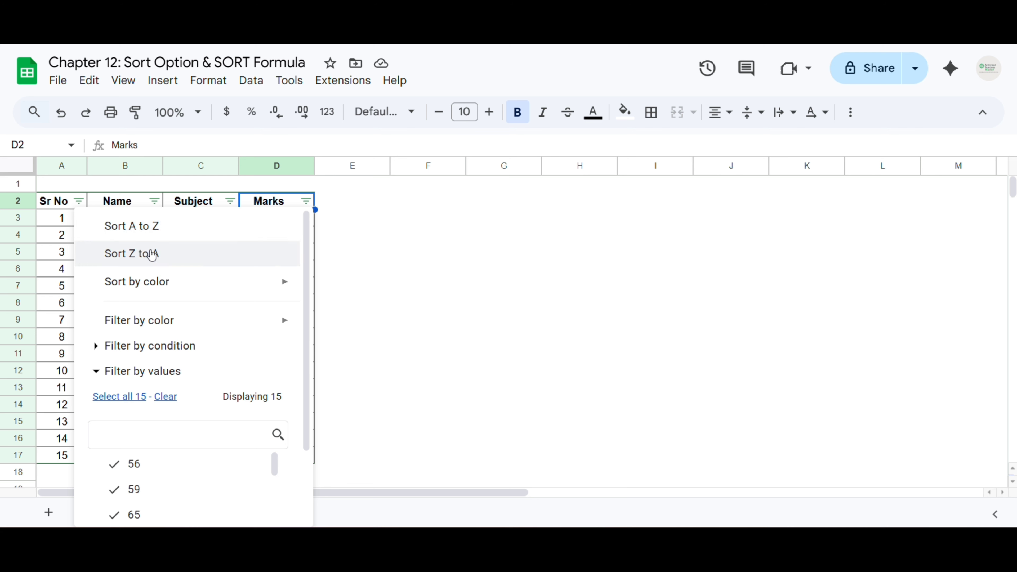
left_click(265, 187)
left_click(272, 217)
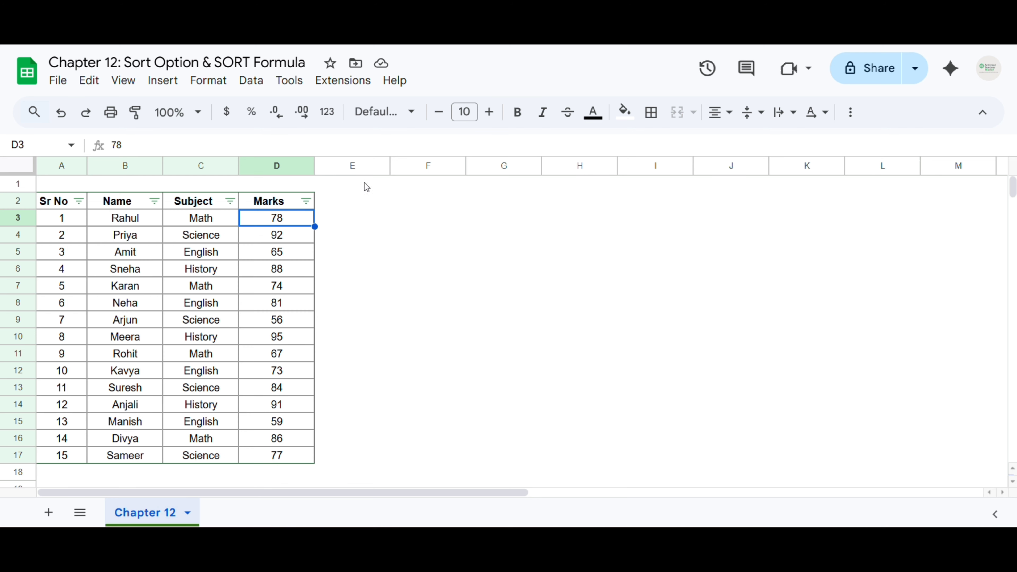
left_click(307, 201)
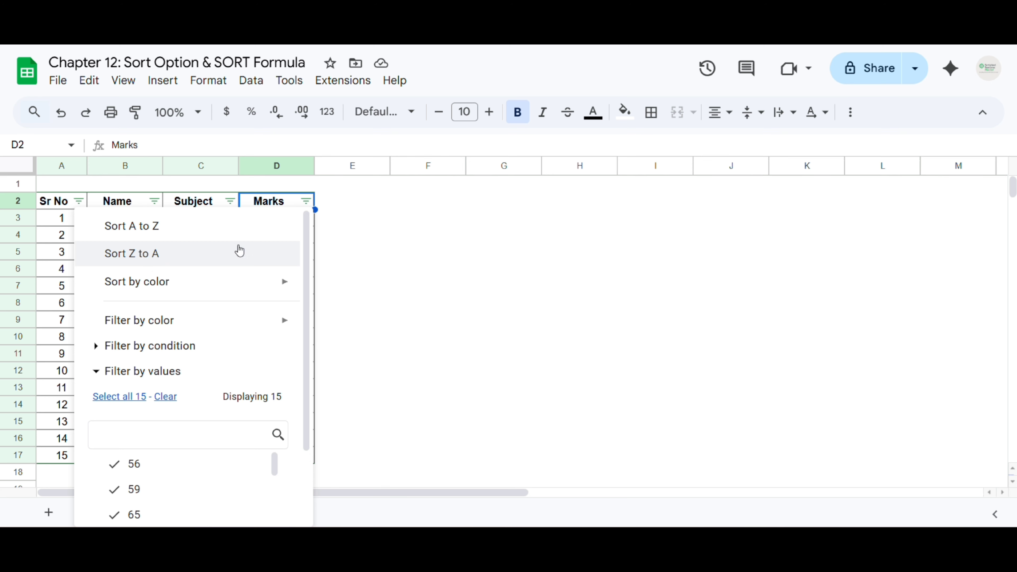
left_click(320, 199)
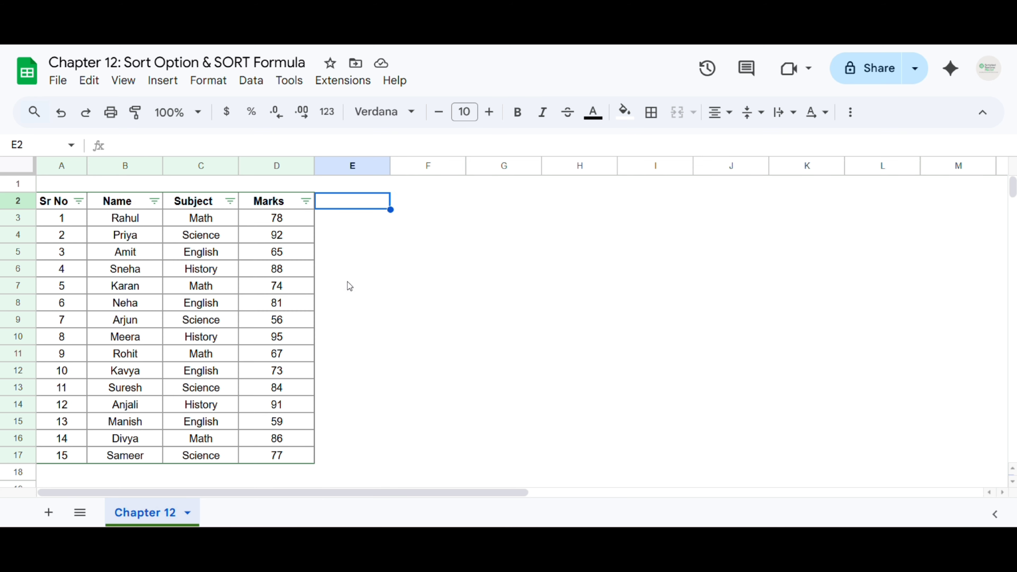
left_click(306, 201)
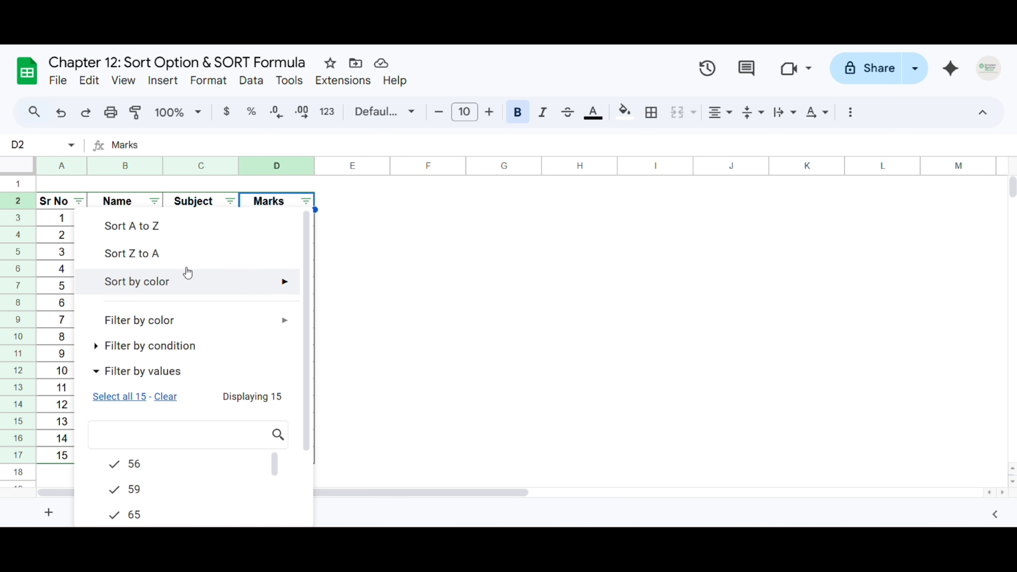
left_click(142, 256)
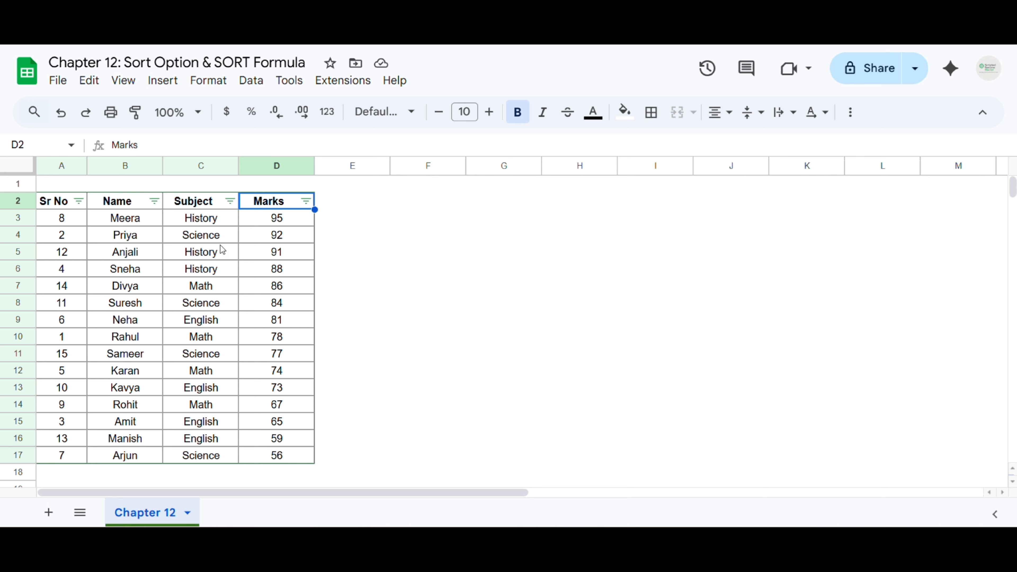
key("ctrl+z")
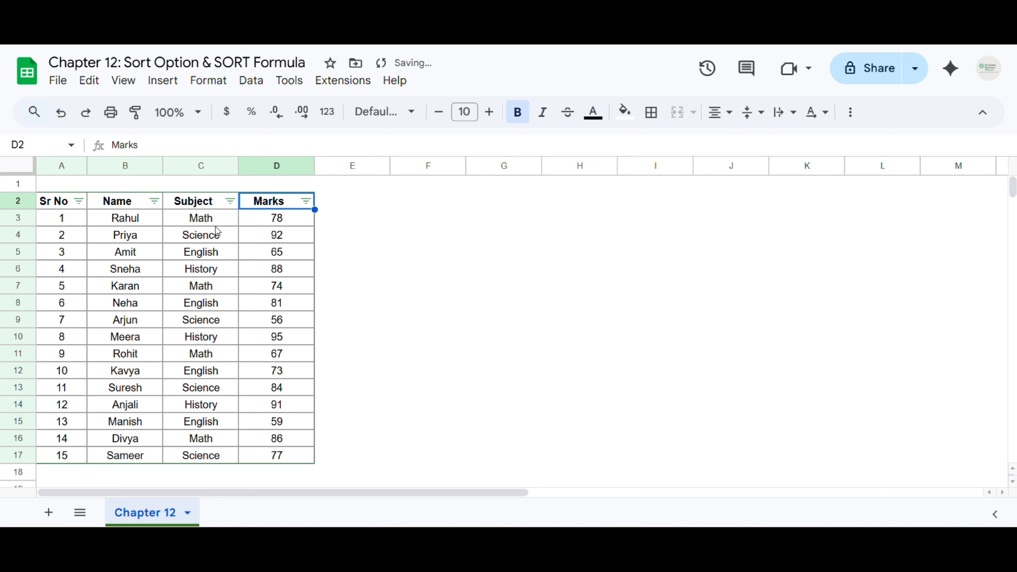
Sort the table by the Subject column from A to Z using its filter, and undo the sort
left_click(230, 201)
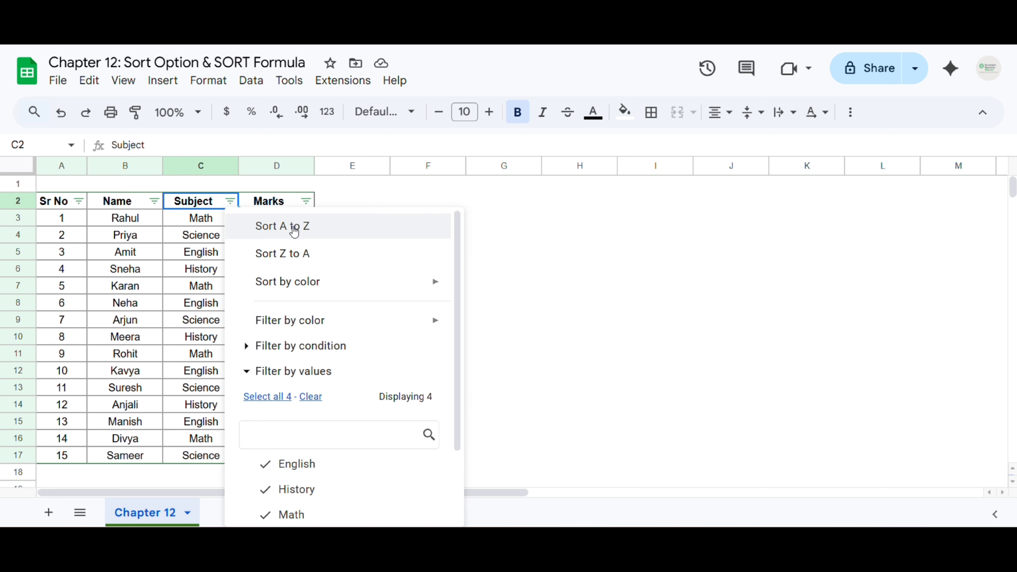
left_click(294, 231)
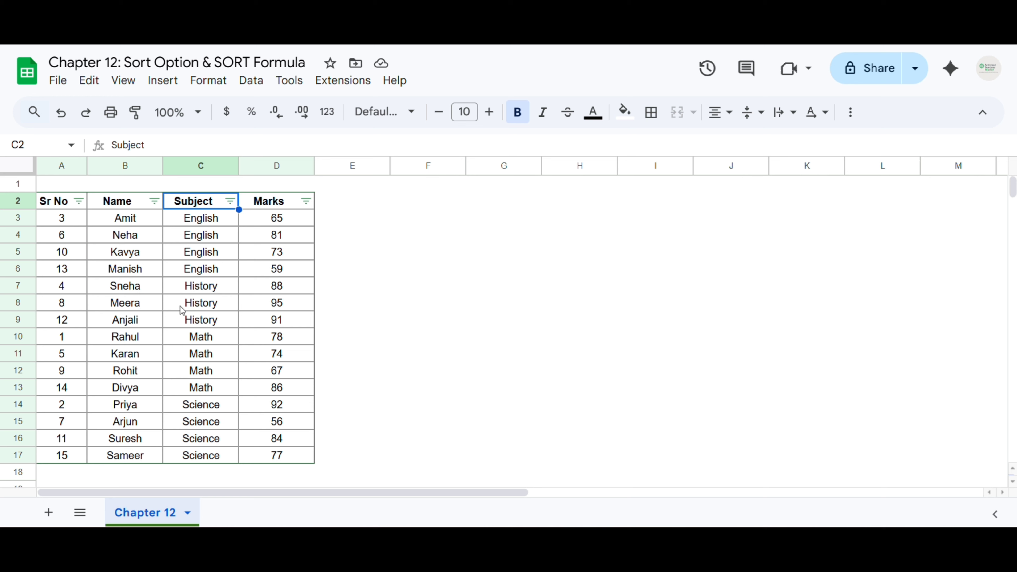
key("ctrl+z")
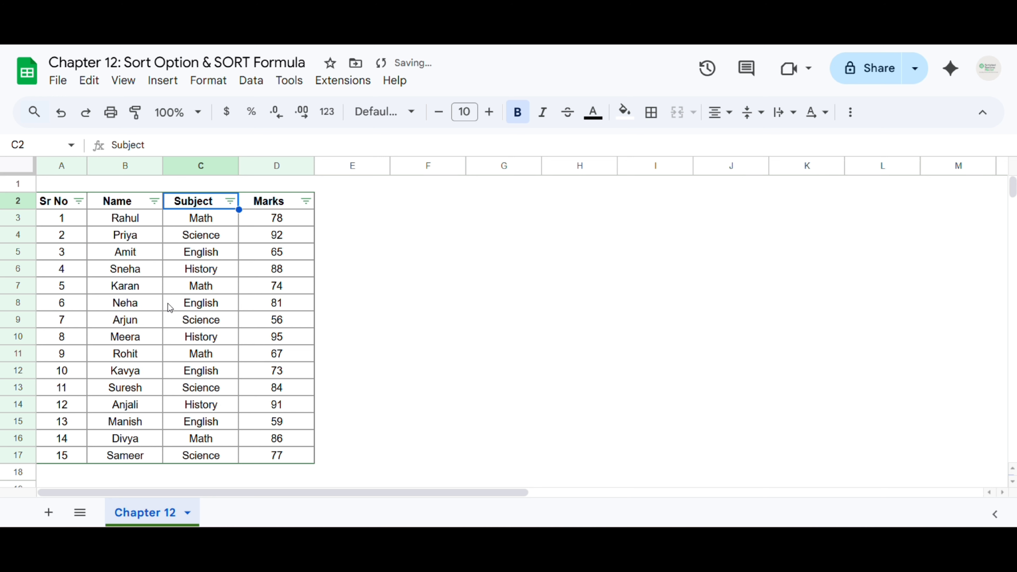
Remove the filter from the student marks table
left_click(858, 117)
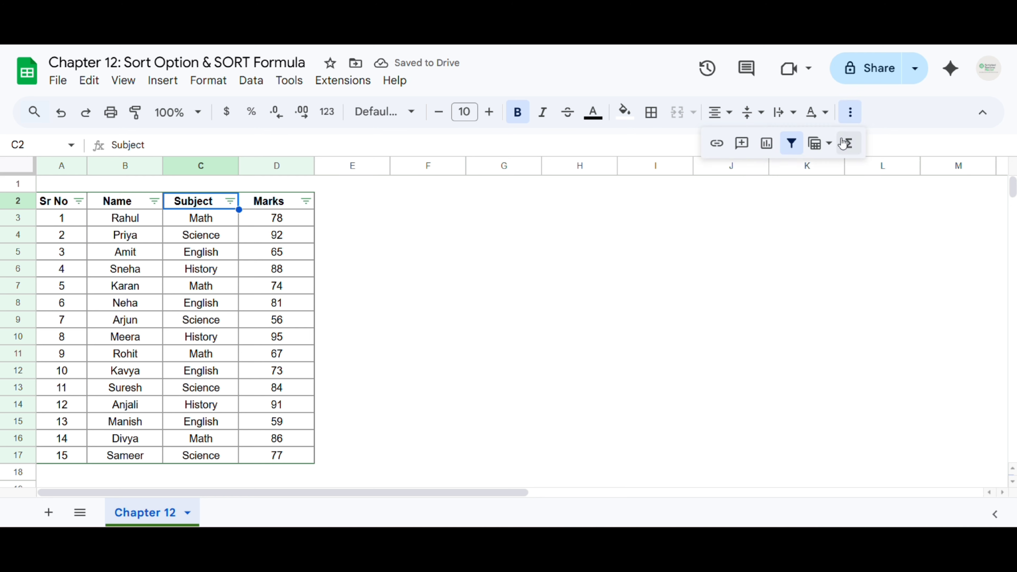
left_click(791, 143)
left_click_drag(53, 206, 285, 459)
left_click(402, 220)
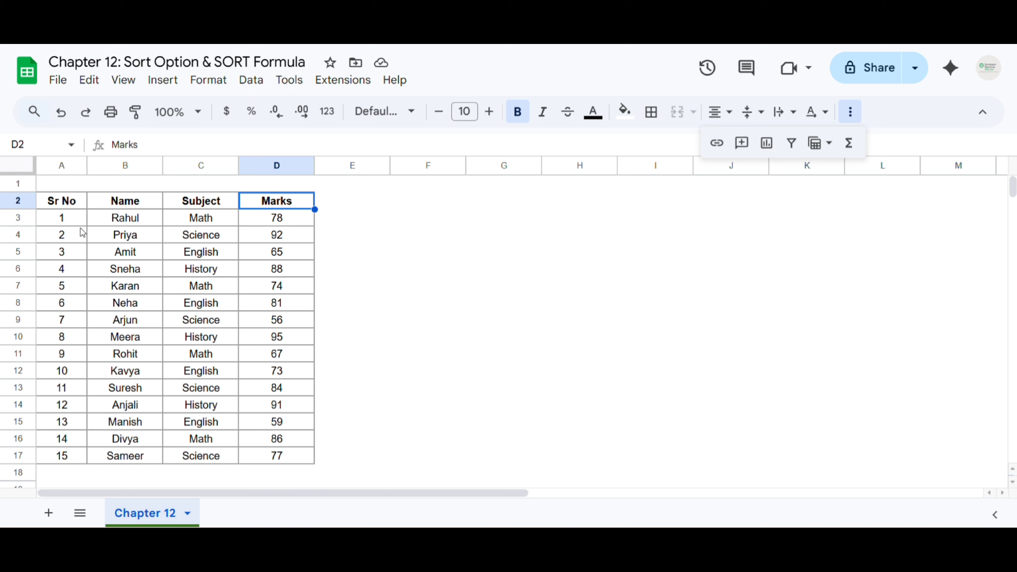
Sort range A2:D17 by Column C from A to Z with the advanced range sorting options, without a header row, and undo the sort
left_click_drag(54, 202, 270, 459)
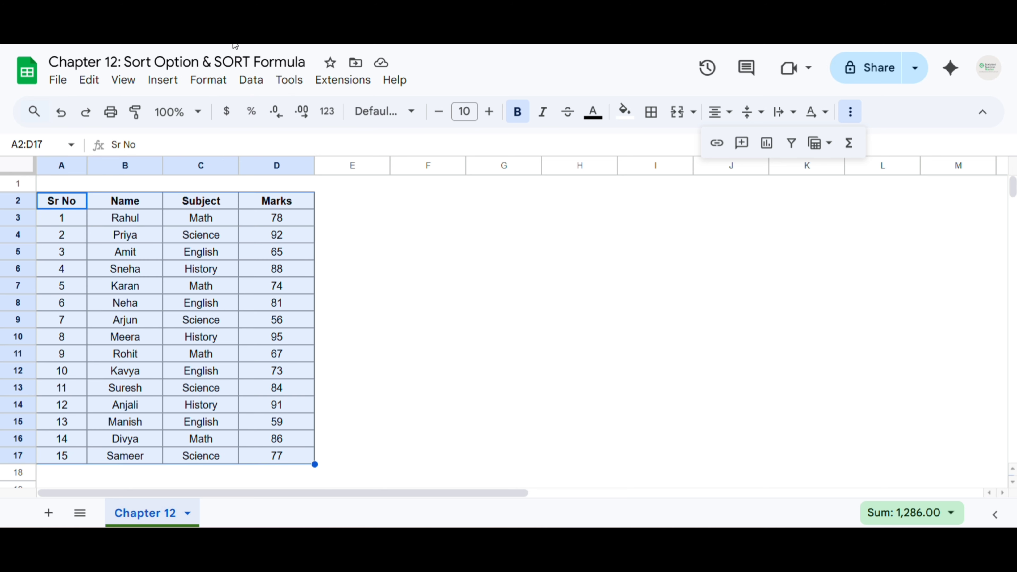
left_click(251, 83)
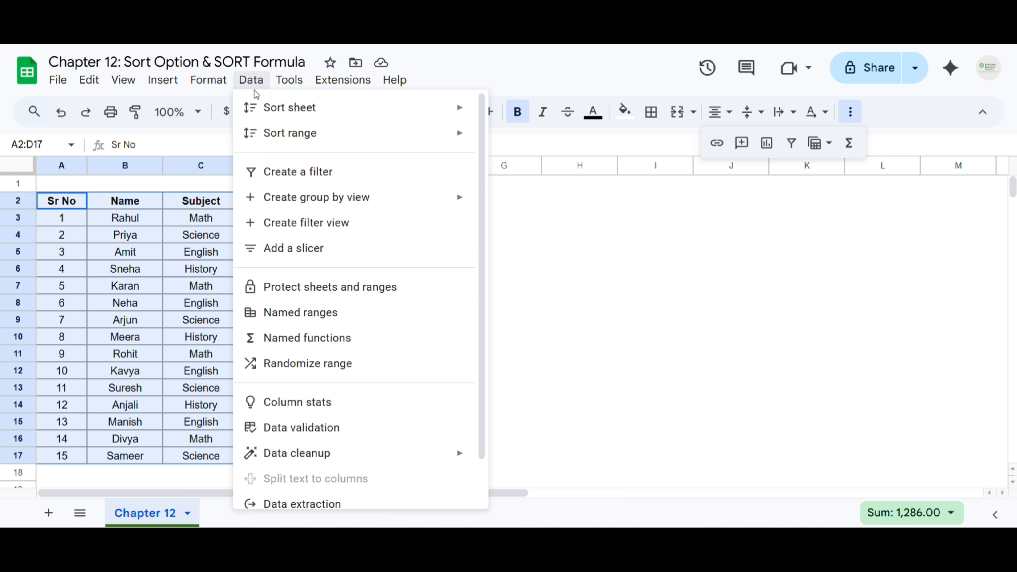
mouse_move(274, 133)
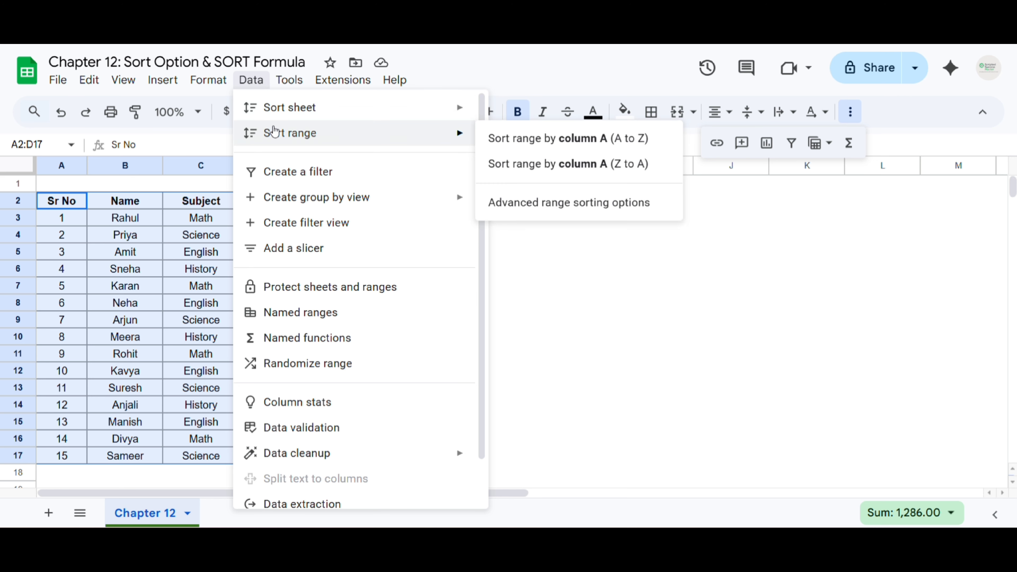
mouse_move(276, 113)
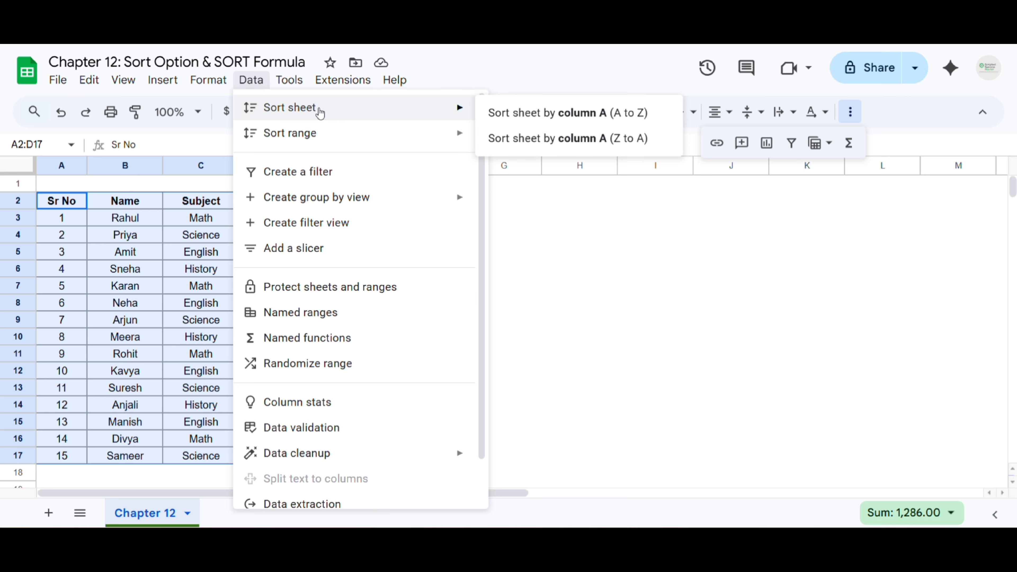
mouse_move(305, 134)
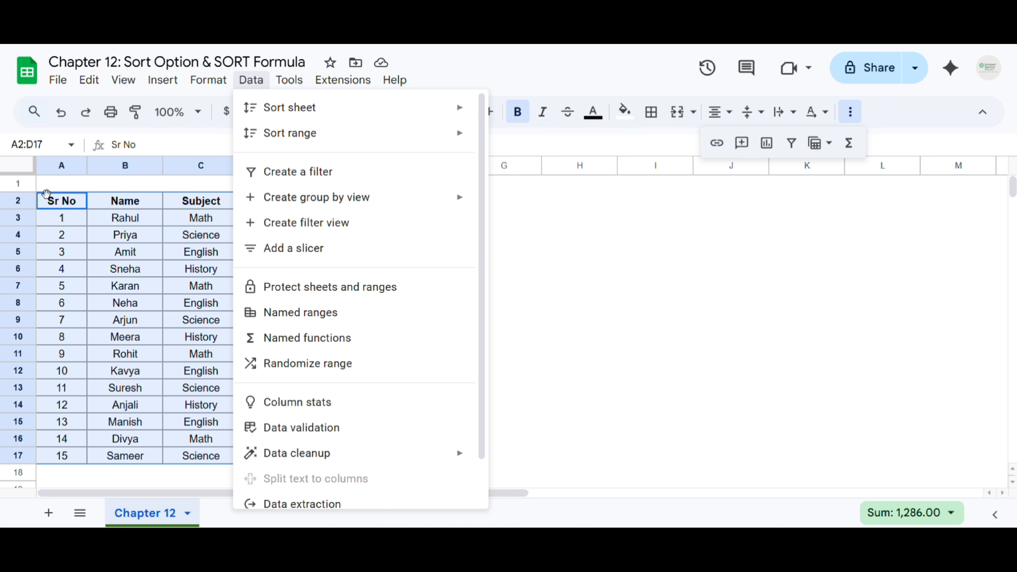
mouse_move(405, 134)
mouse_move(363, 135)
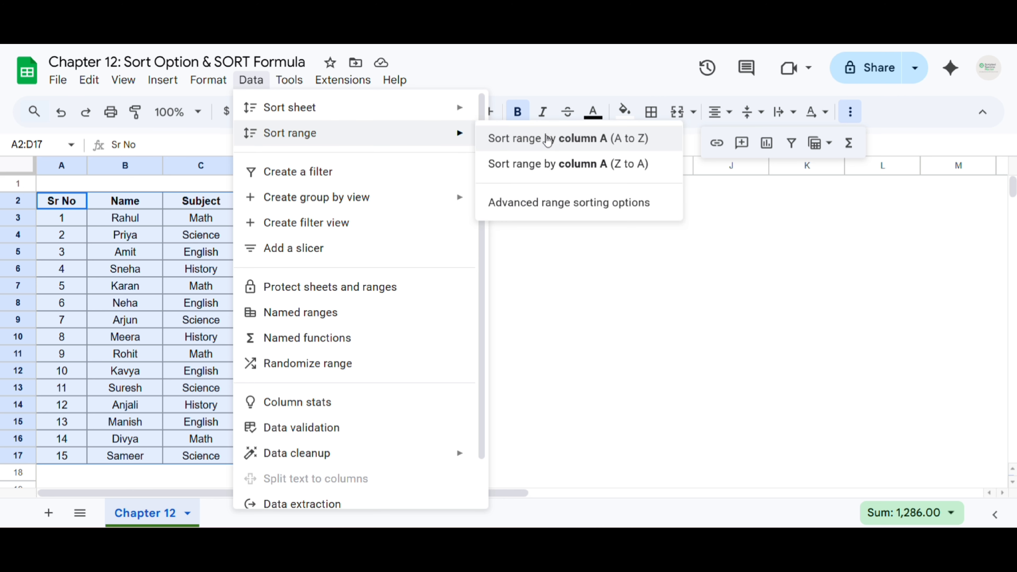
left_click(556, 210)
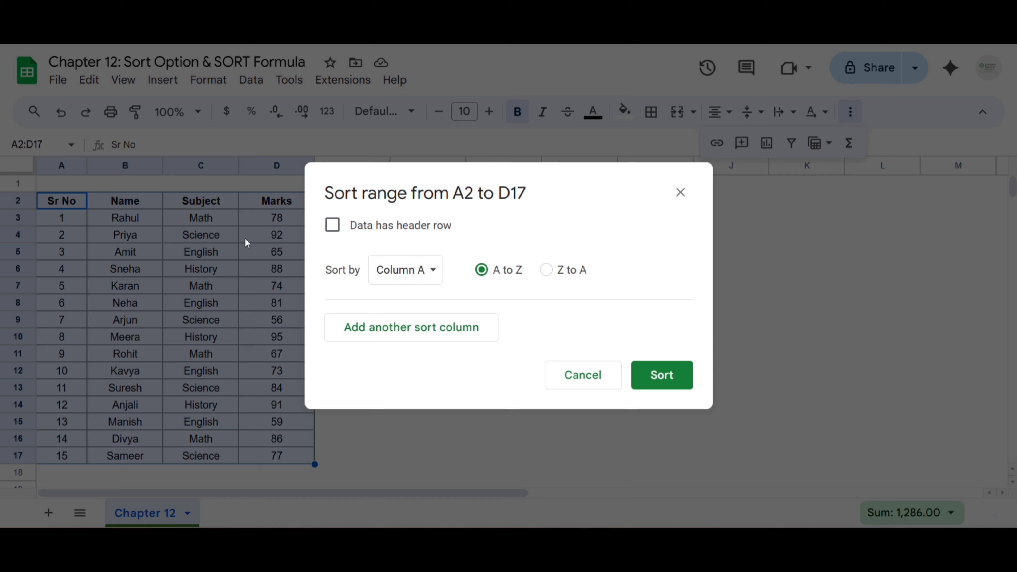
left_click(433, 271)
left_click(431, 322)
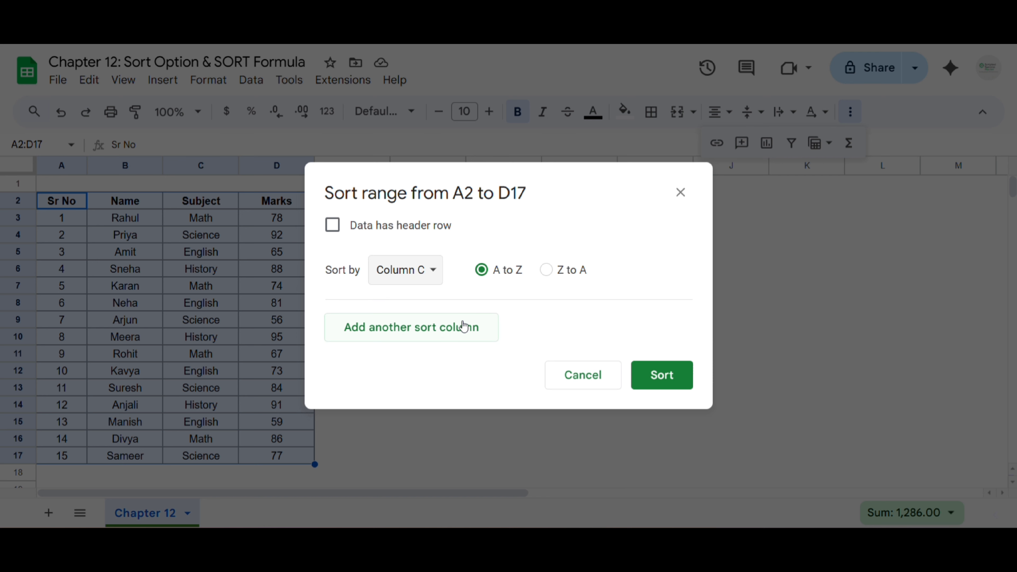
left_click(669, 384)
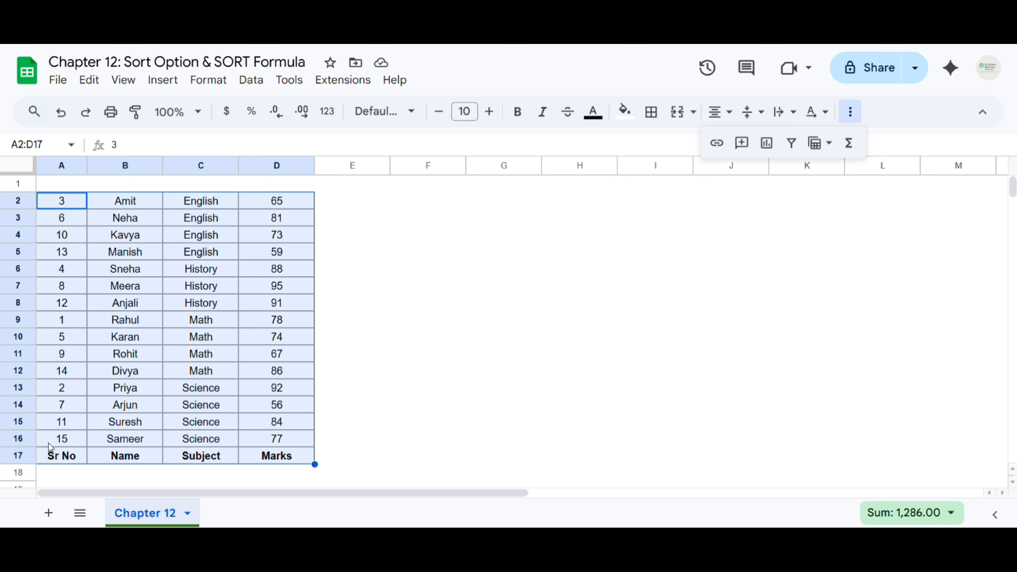
key("ctrl+z")
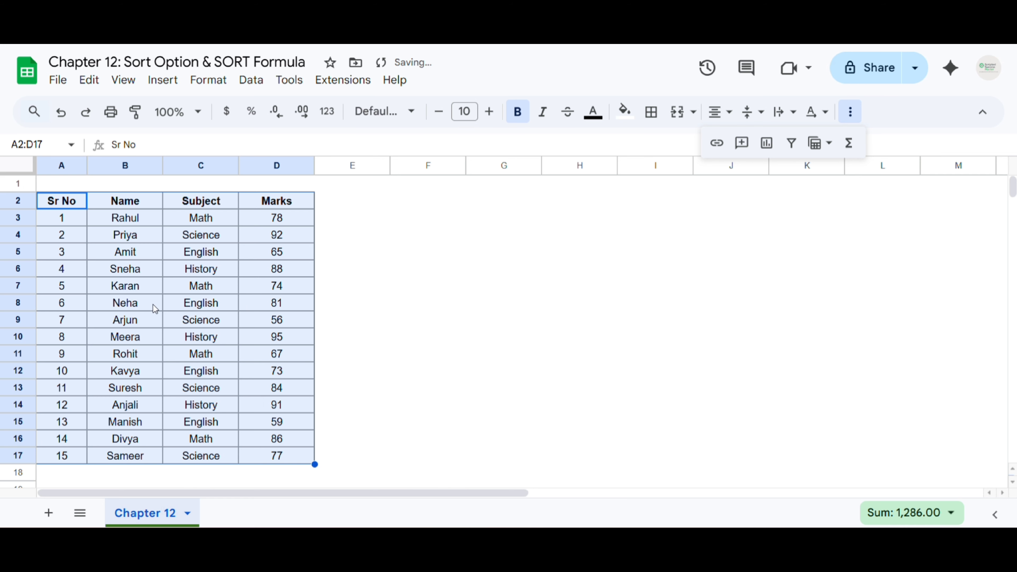
Sort range A2:D17 by Subject from A to Z with the advanced range sorting options, treating the first row as a header
left_click(253, 82)
mouse_move(439, 135)
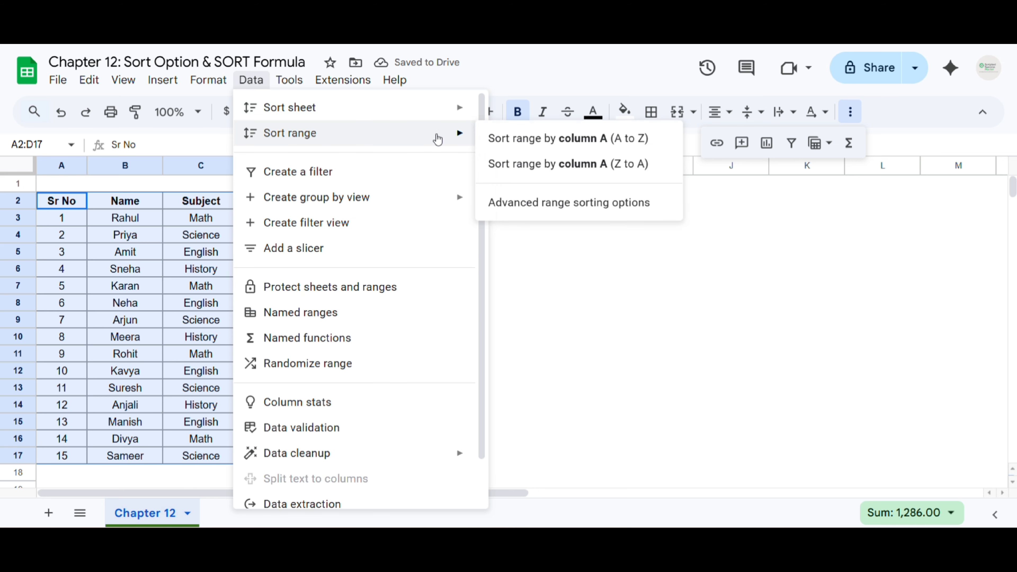
left_click(568, 204)
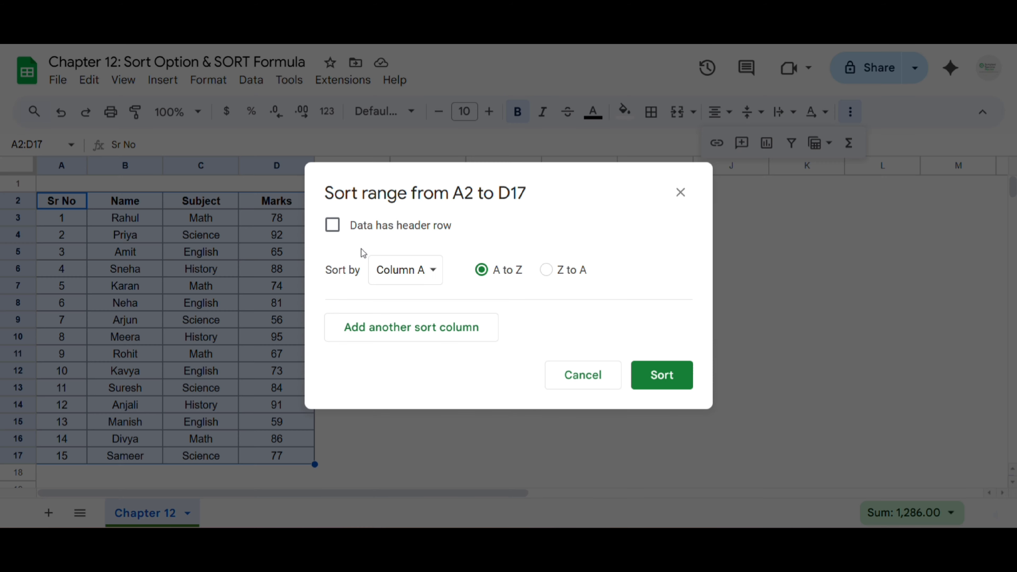
left_click(334, 227)
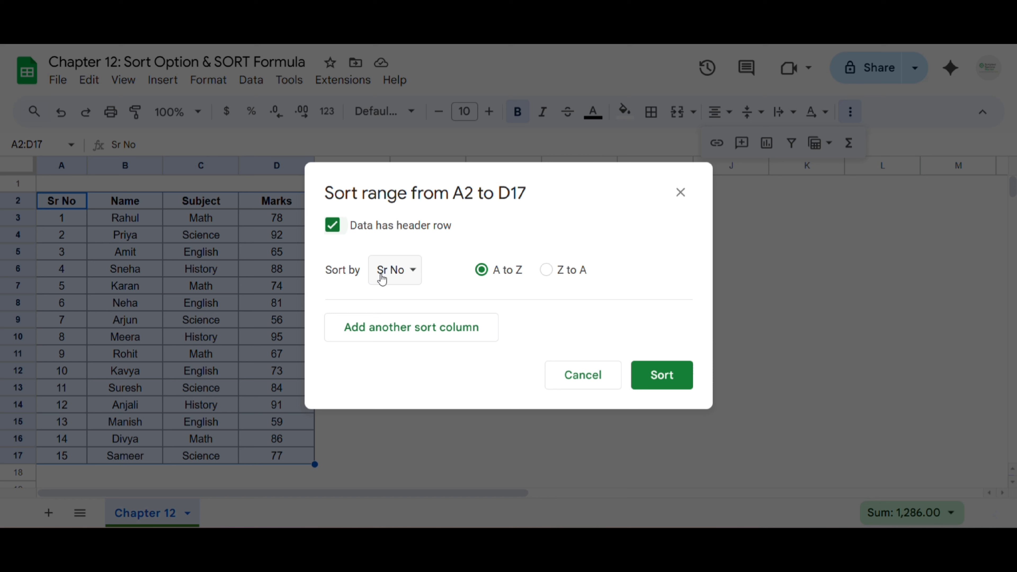
left_click(395, 274)
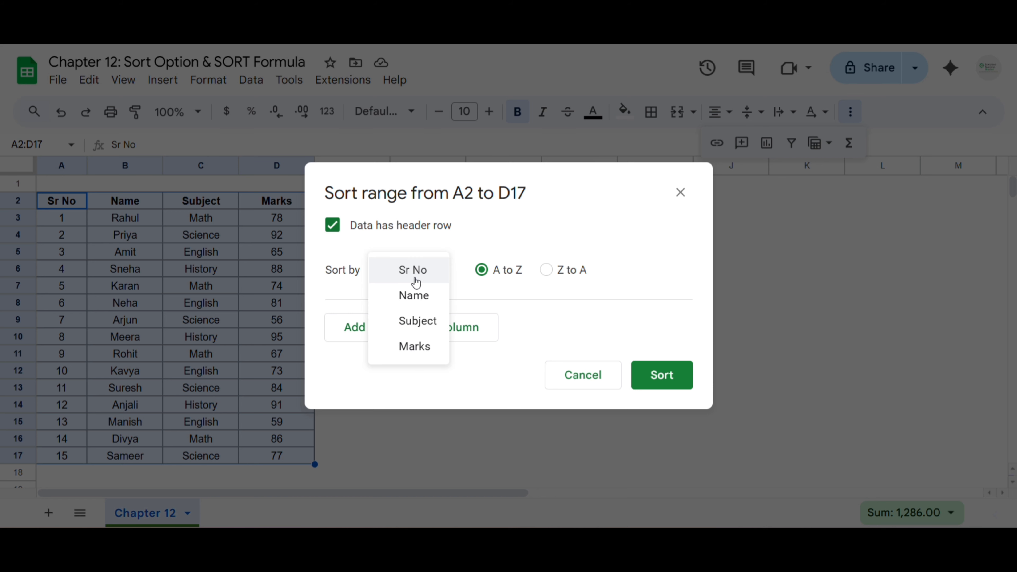
left_click(415, 321)
left_click(666, 374)
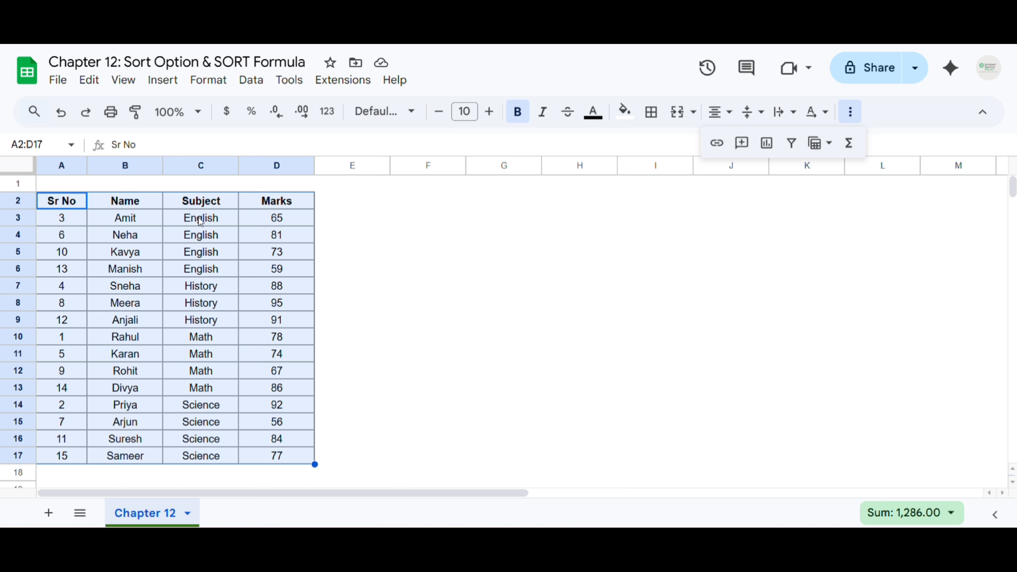
left_click_drag(201, 221, 200, 275)
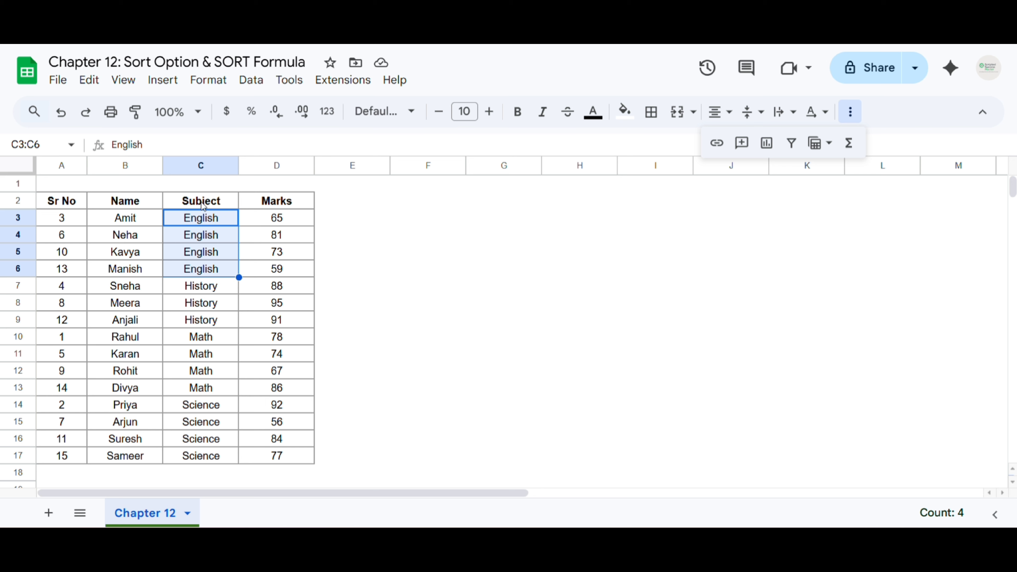
Set up an advanced sort of range A2:D17 with a header row, using Subject from A to Z as the first sort column
left_click(62, 200)
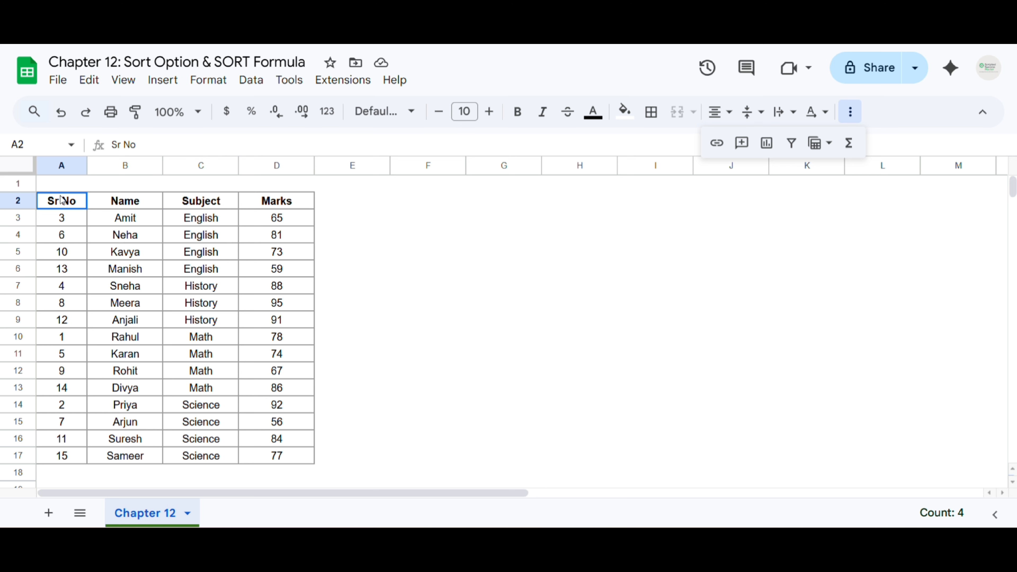
left_click_drag(62, 199, 280, 455)
left_click(251, 79)
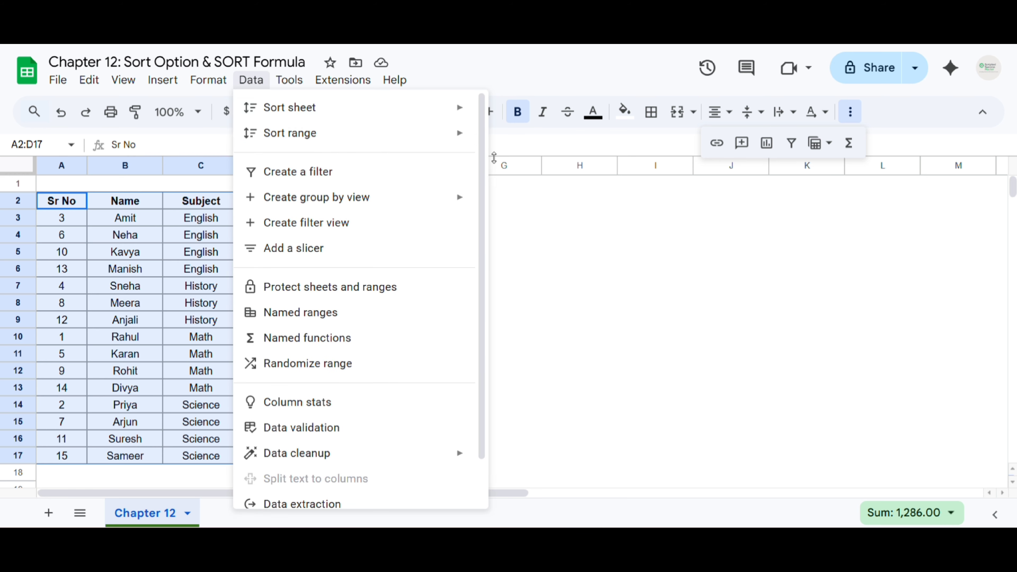
mouse_move(421, 141)
left_click(515, 206)
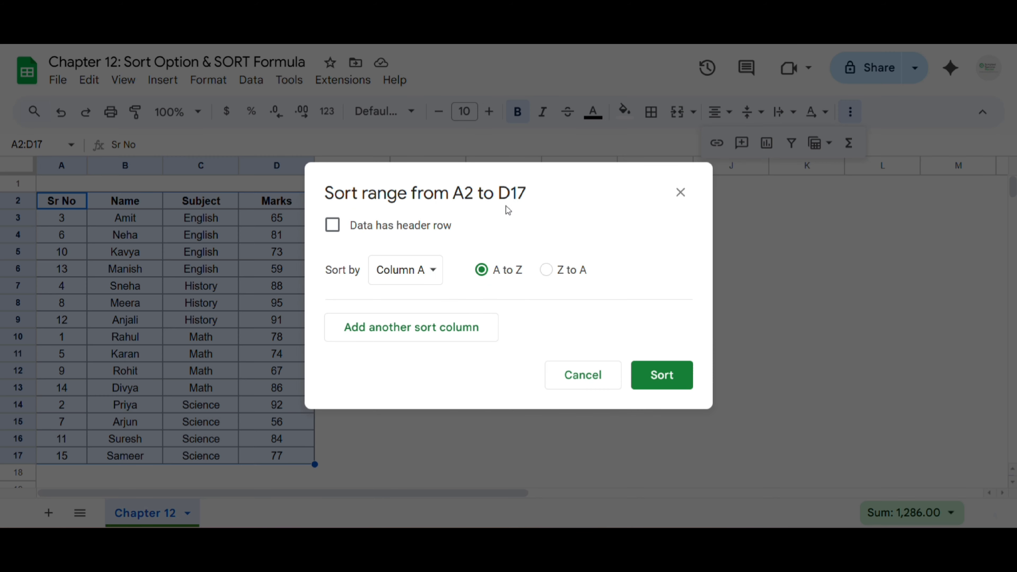
left_click(332, 226)
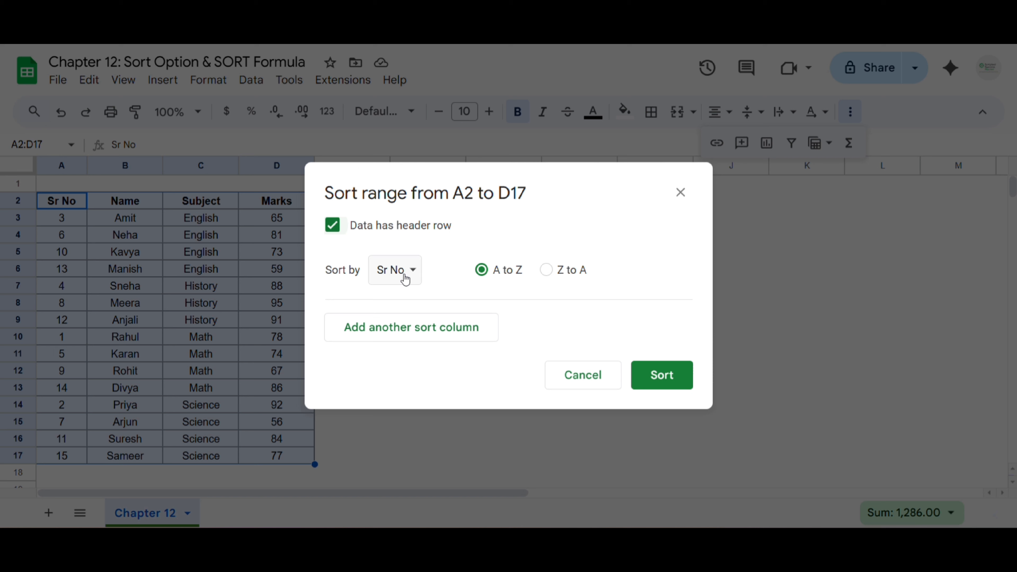
left_click(407, 274)
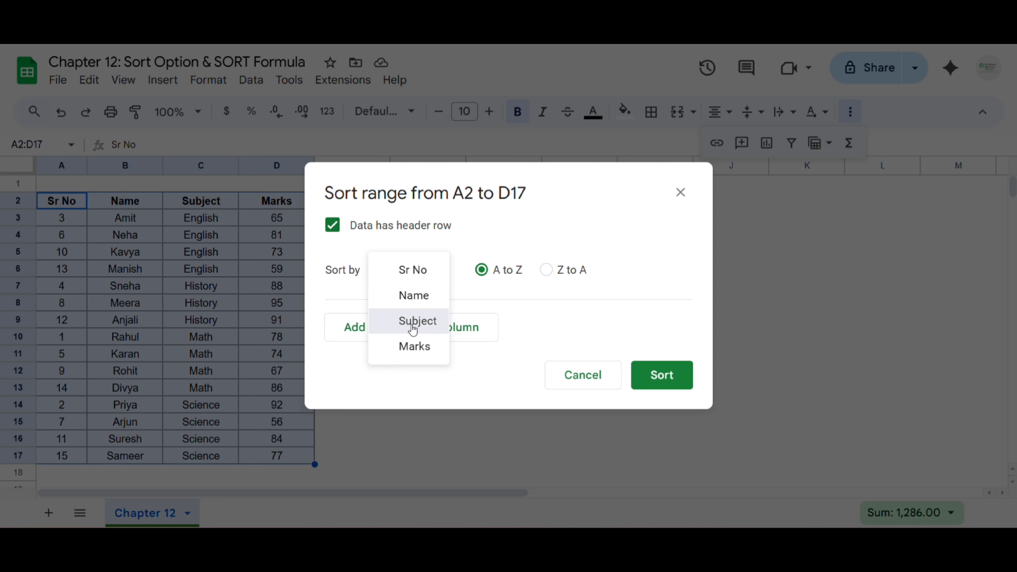
left_click(413, 329)
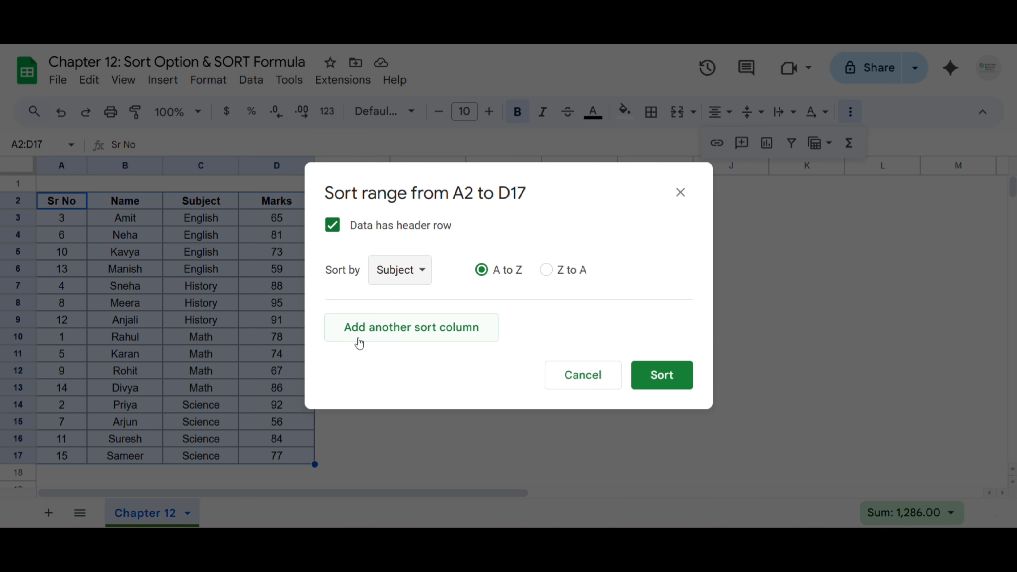
Add Marks from Z to A as the second sort column, apply the sort, and check the English and History rows
left_click(405, 333)
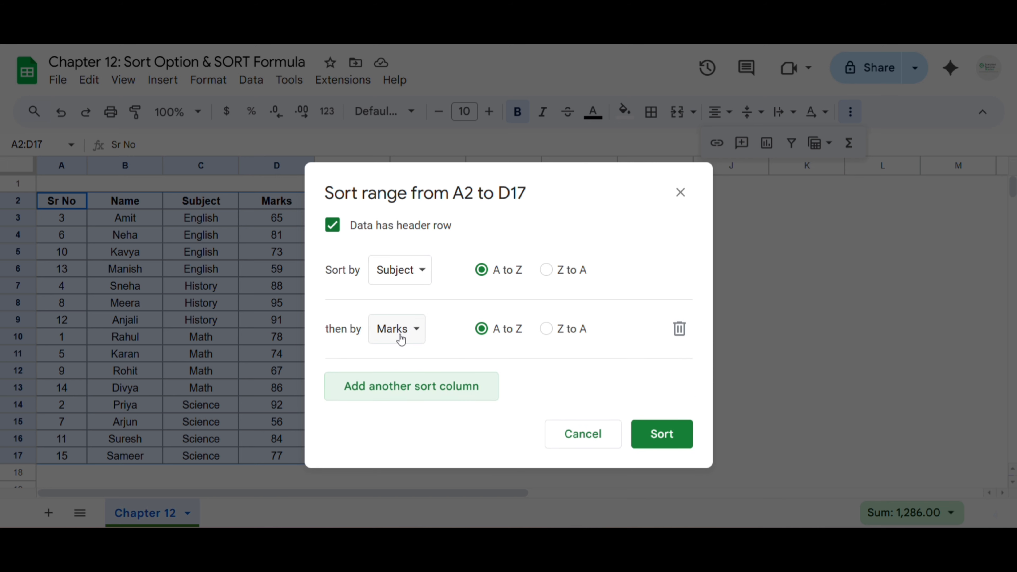
left_click(412, 332)
left_click(431, 332)
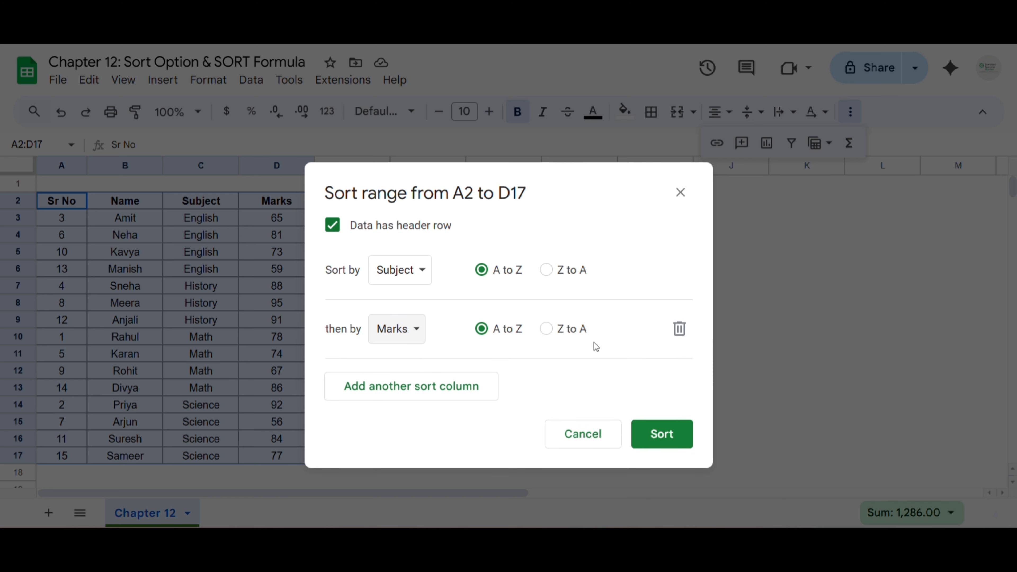
left_click(547, 329)
left_click(668, 441)
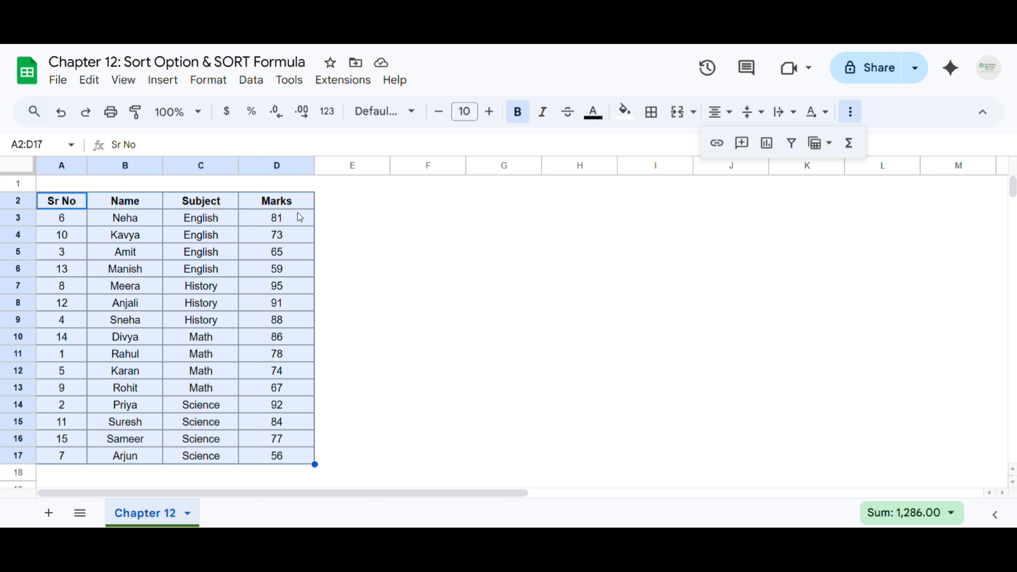
left_click(202, 220)
left_click_drag(202, 221, 283, 269)
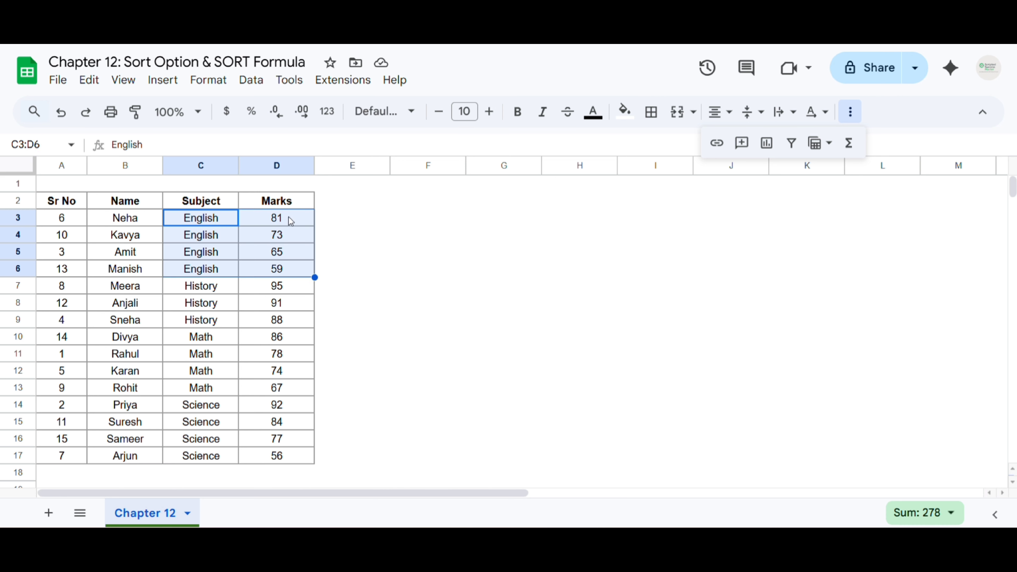
left_click_drag(128, 287, 269, 323)
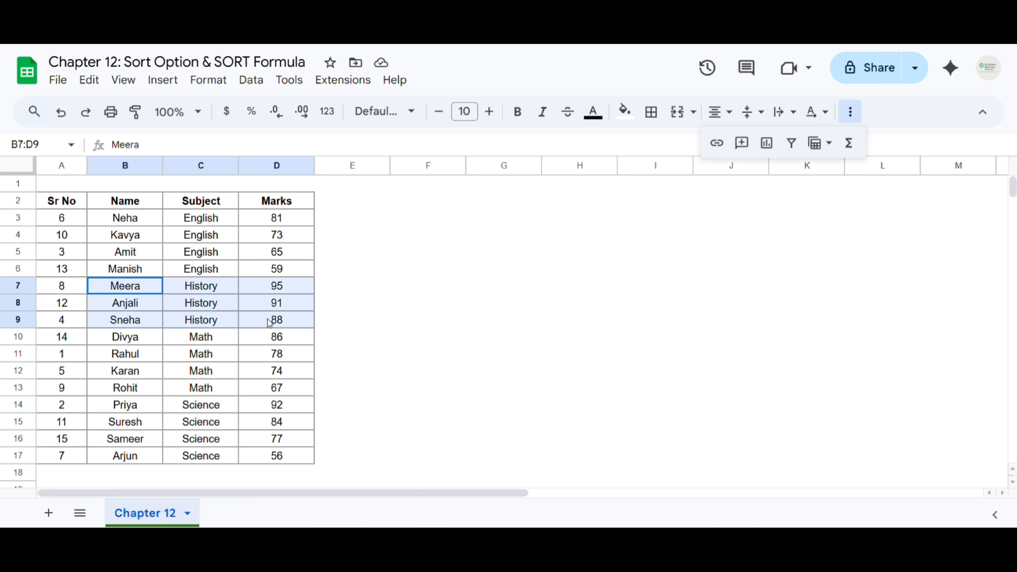
left_click(141, 254)
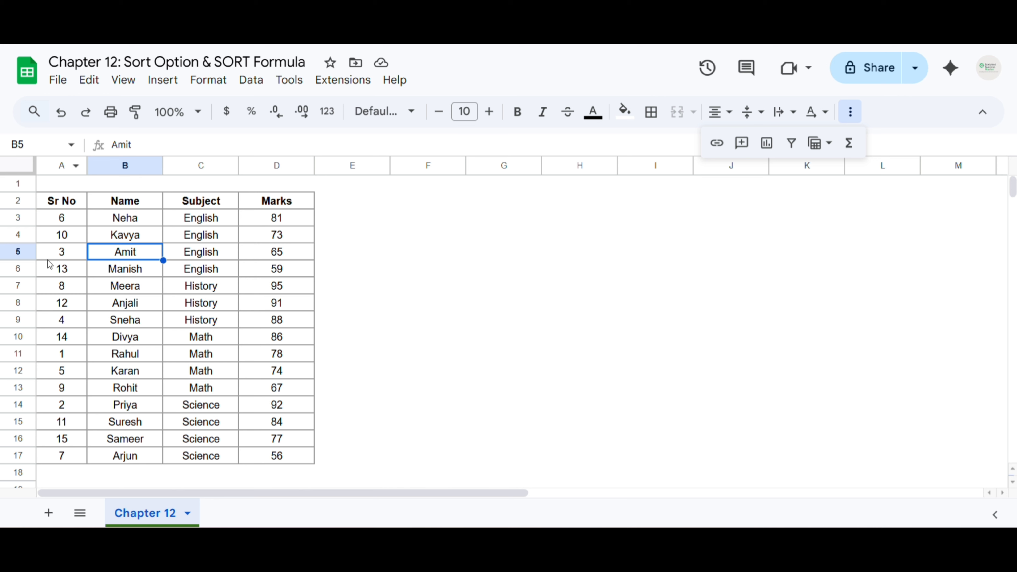
Sort range A2:D17 by Sr No from A to Z with the advanced range sorting options, with a header row
left_click_drag(63, 200, 265, 454)
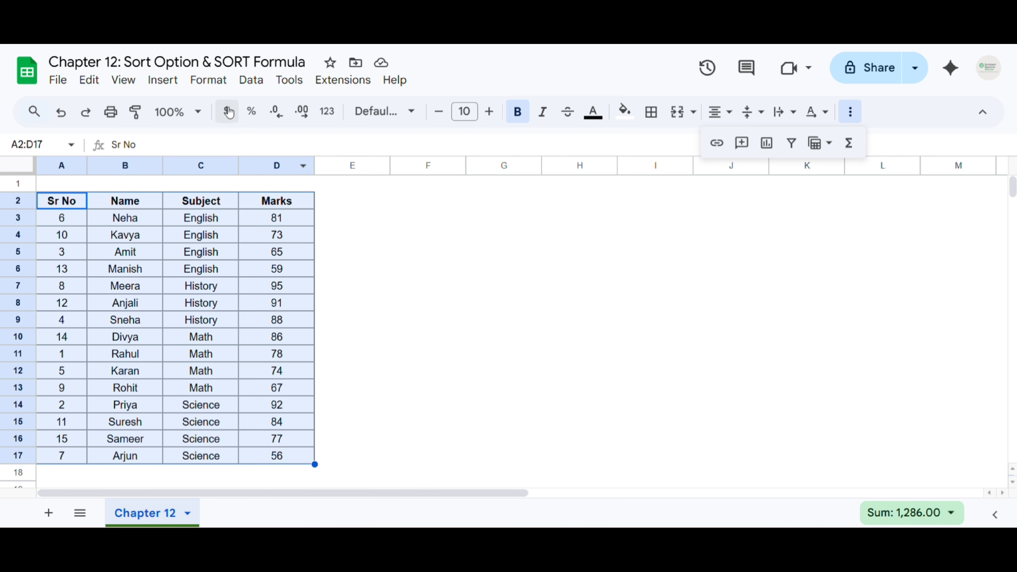
left_click(249, 81)
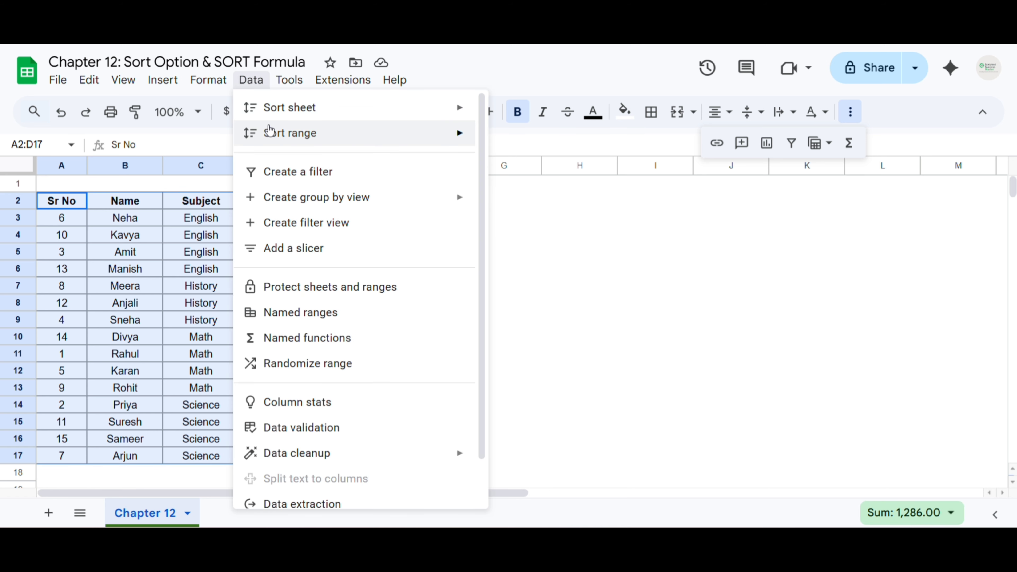
mouse_move(280, 133)
left_click(510, 203)
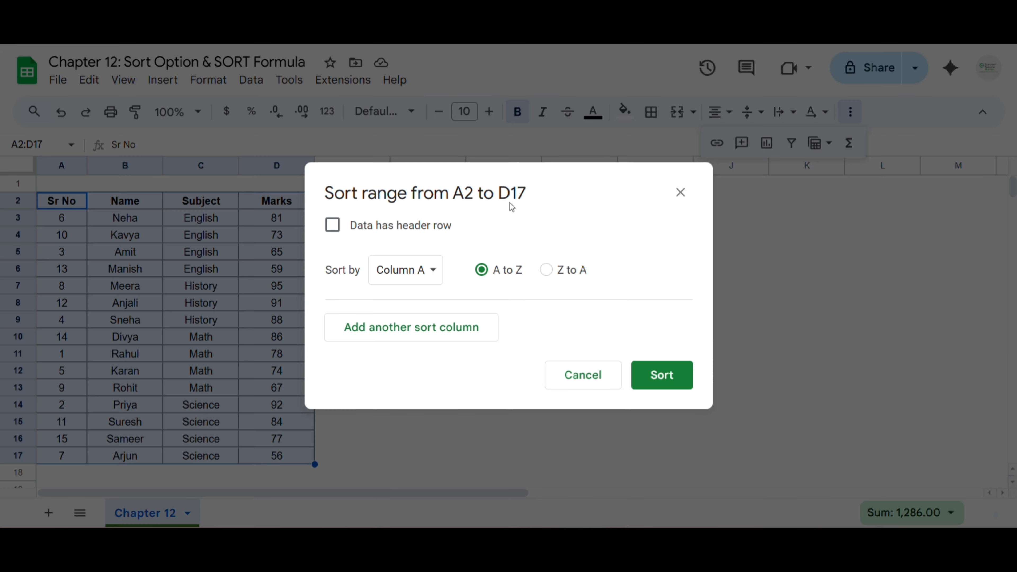
left_click(363, 232)
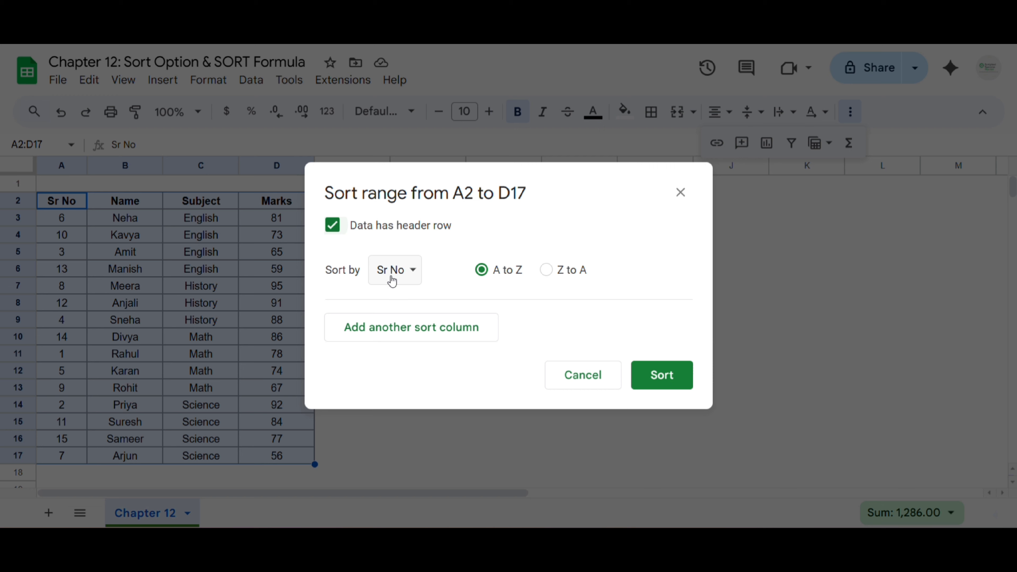
left_click(659, 385)
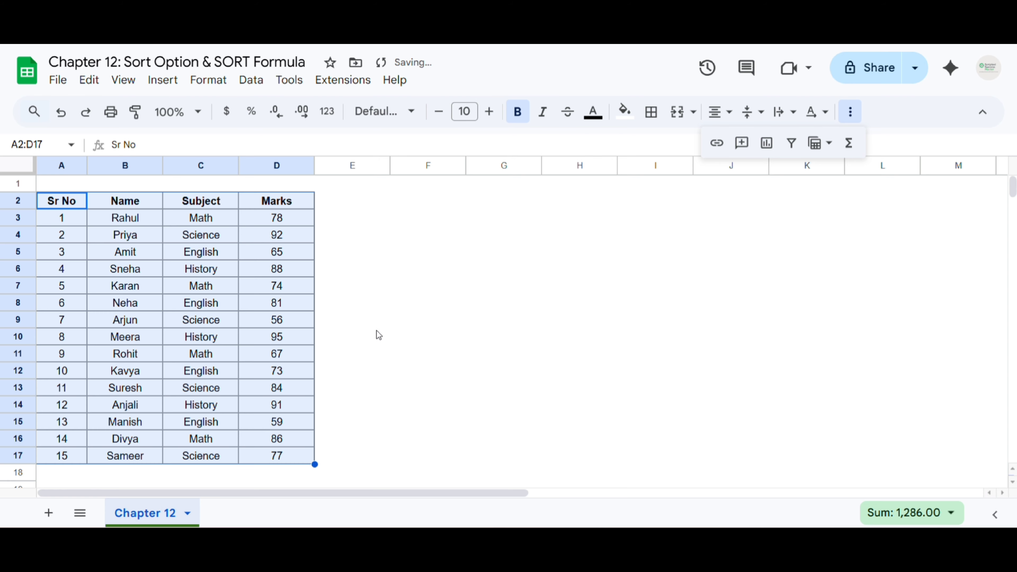
left_click(208, 303)
left_click_drag(64, 202, 269, 456)
left_click(136, 321)
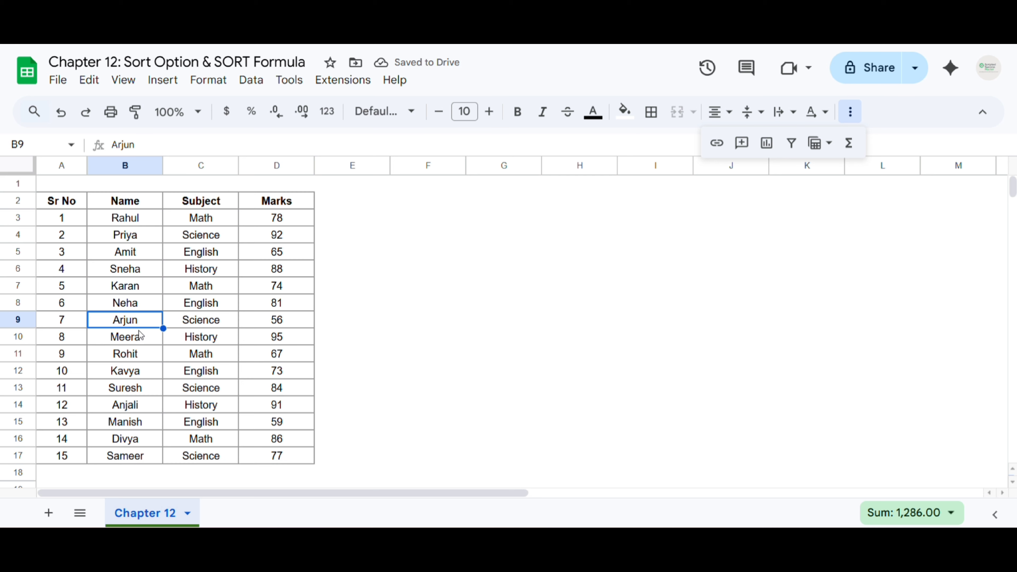
left_click_drag(61, 201, 74, 459)
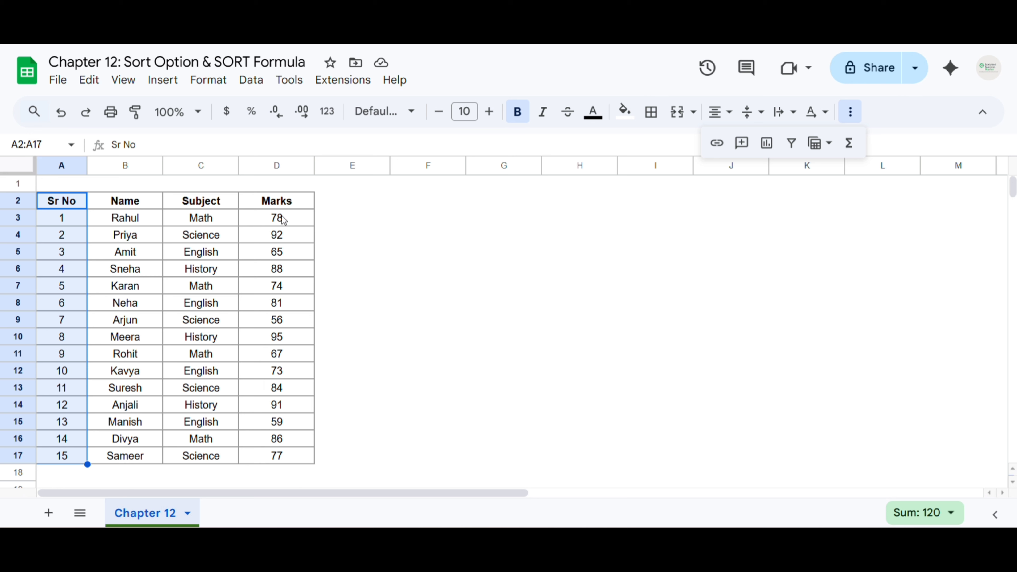
left_click(196, 254)
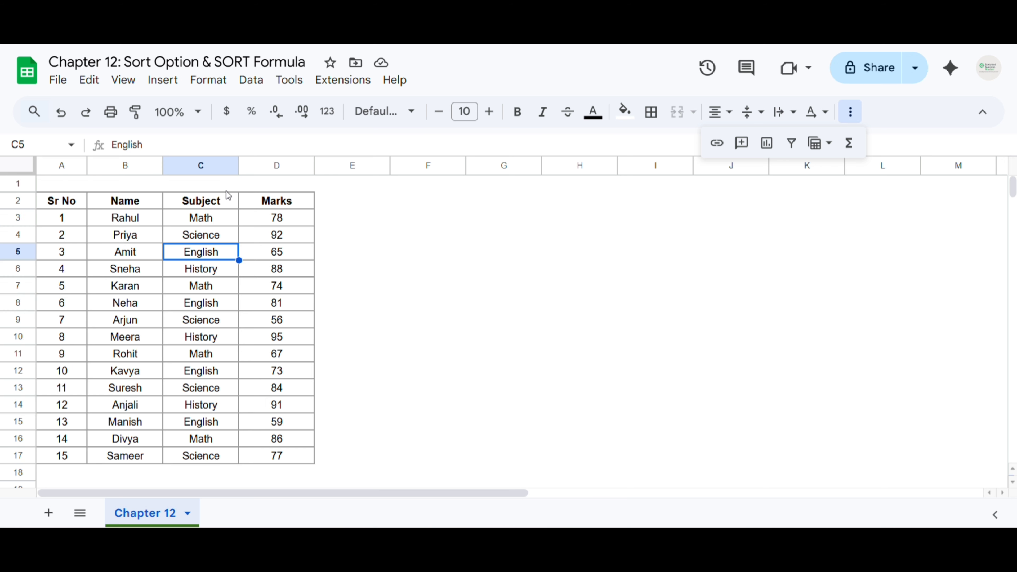
Copy the table's header row A2:D2 to the empty area starting at cell F2
left_click(851, 113)
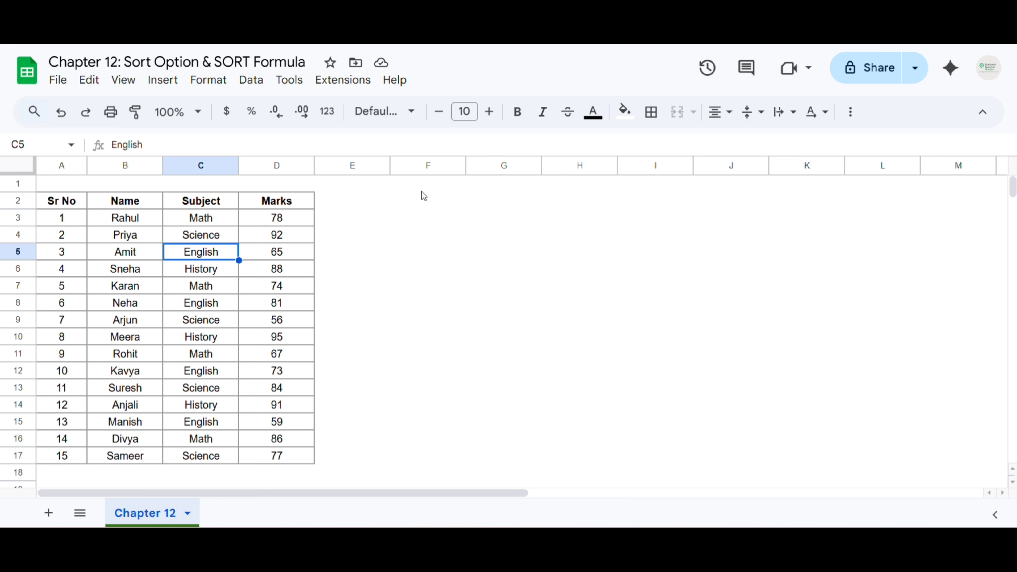
left_click(420, 204)
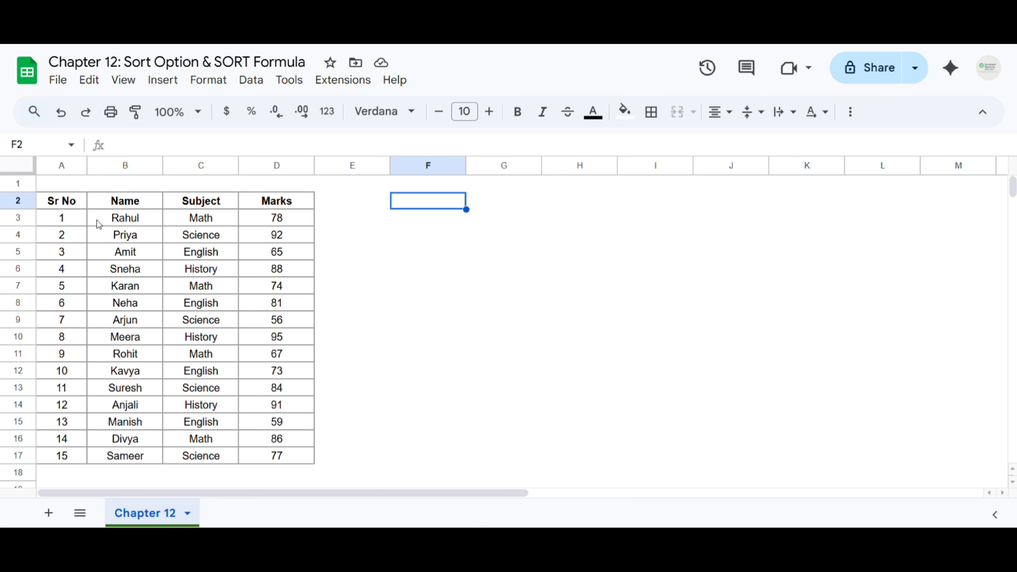
left_click_drag(62, 206, 308, 207)
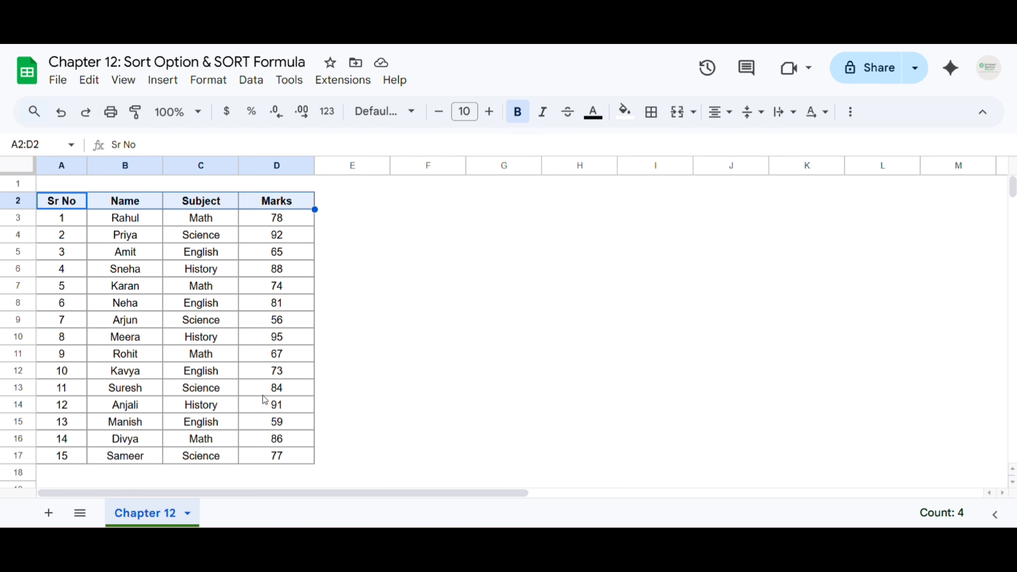
key("ctrl+c")
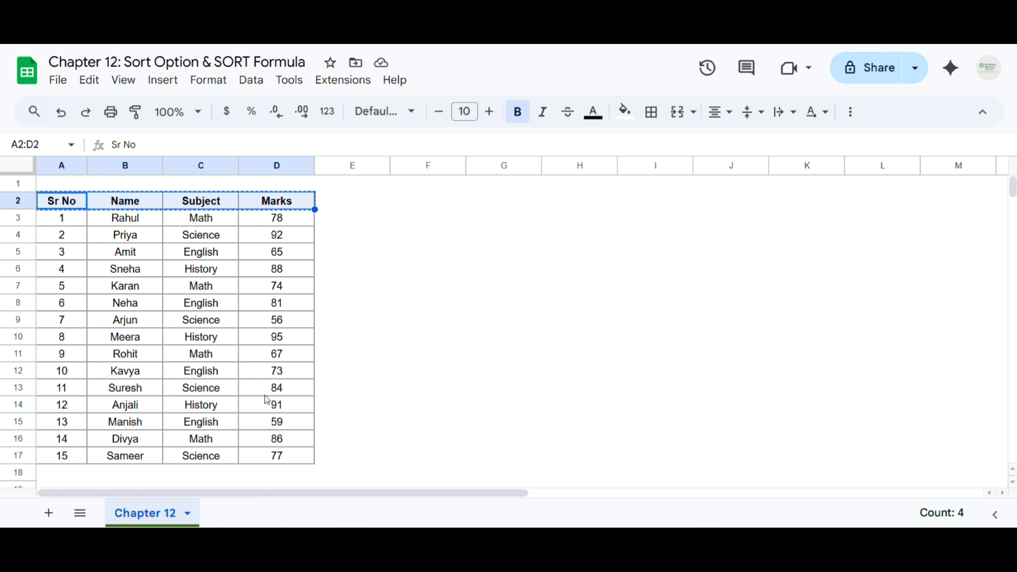
left_click(429, 205)
key("ctrl+v")
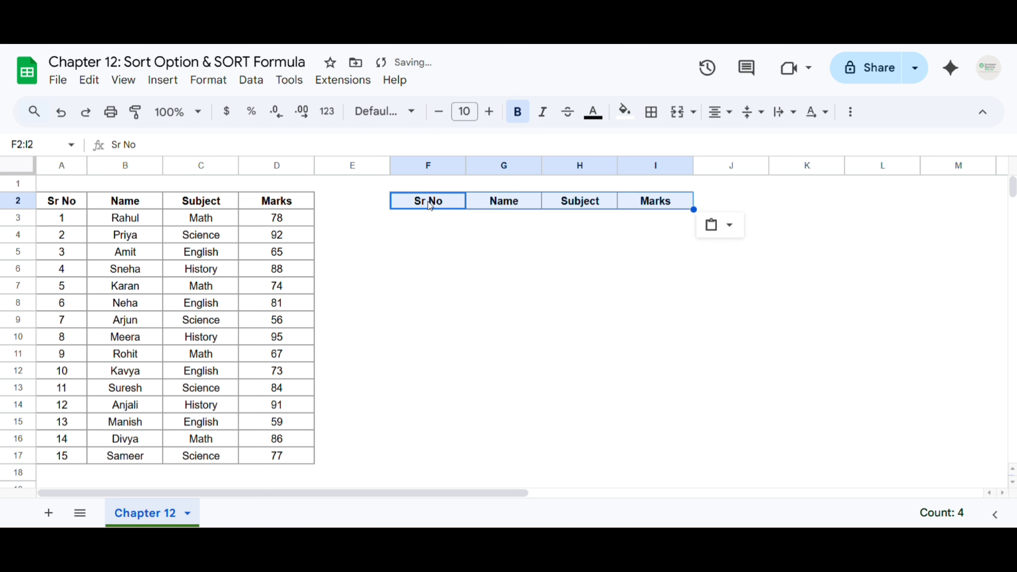
Begin a SORT formula in F3 with A3:D17 as the range and 3 (Subject) as the sort column
left_click(194, 257)
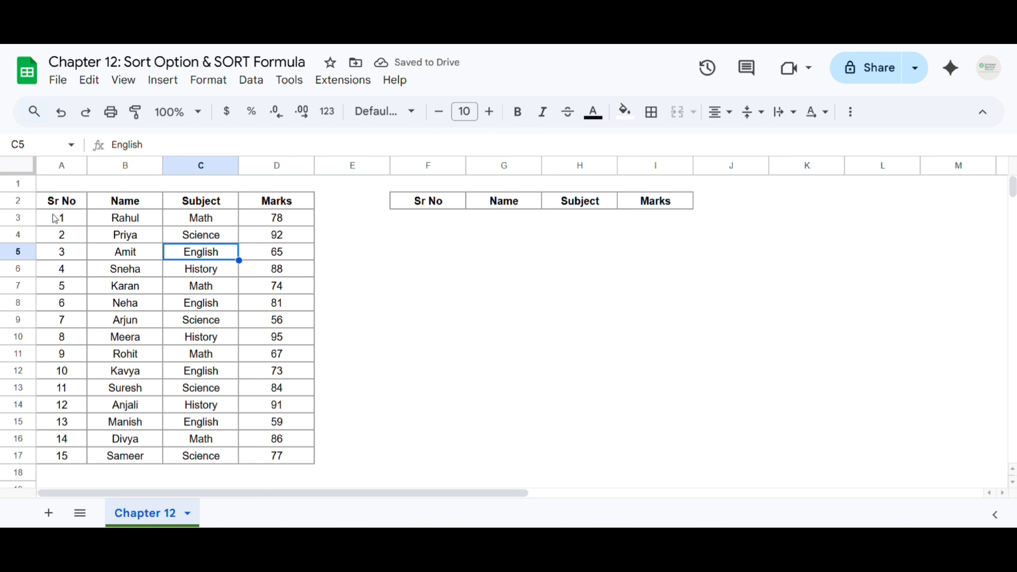
left_click(53, 224)
left_click_drag(54, 224, 276, 456)
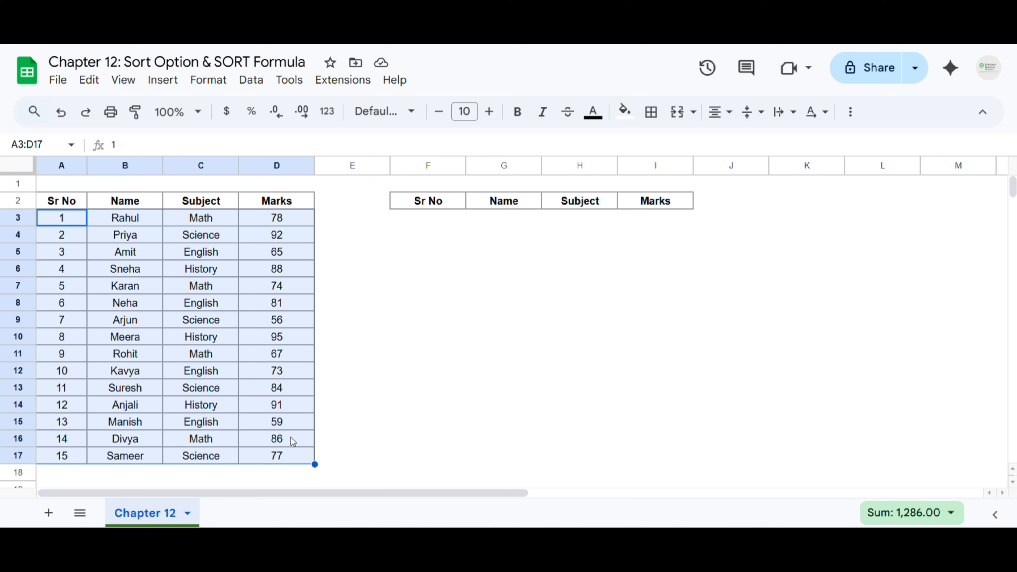
left_click(432, 219)
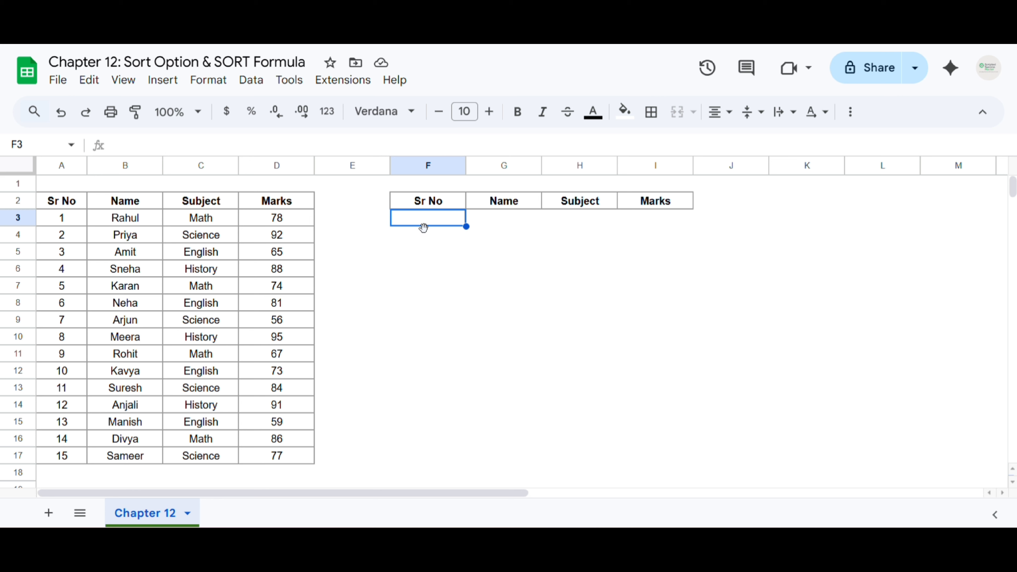
type("=")
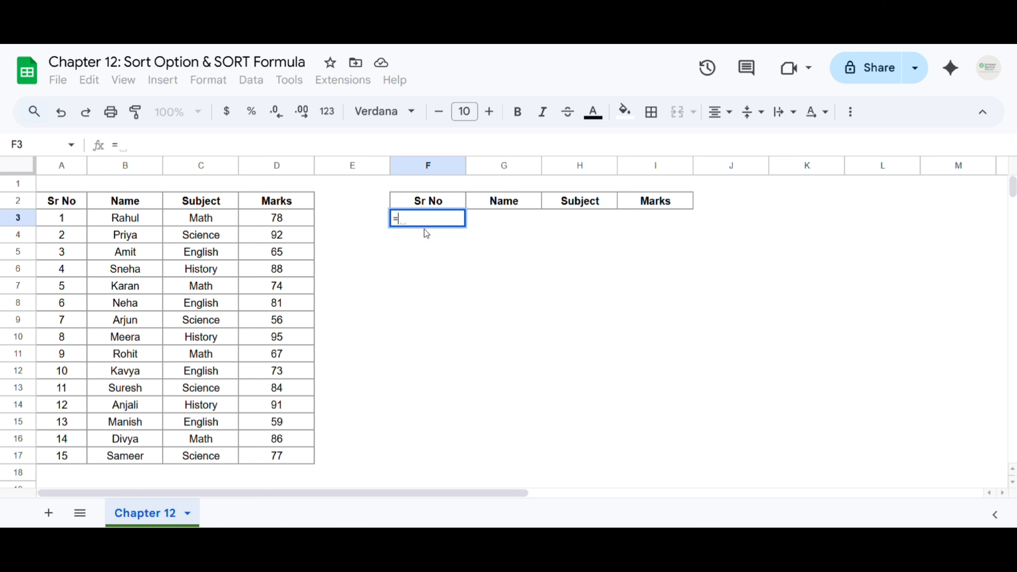
type("sort")
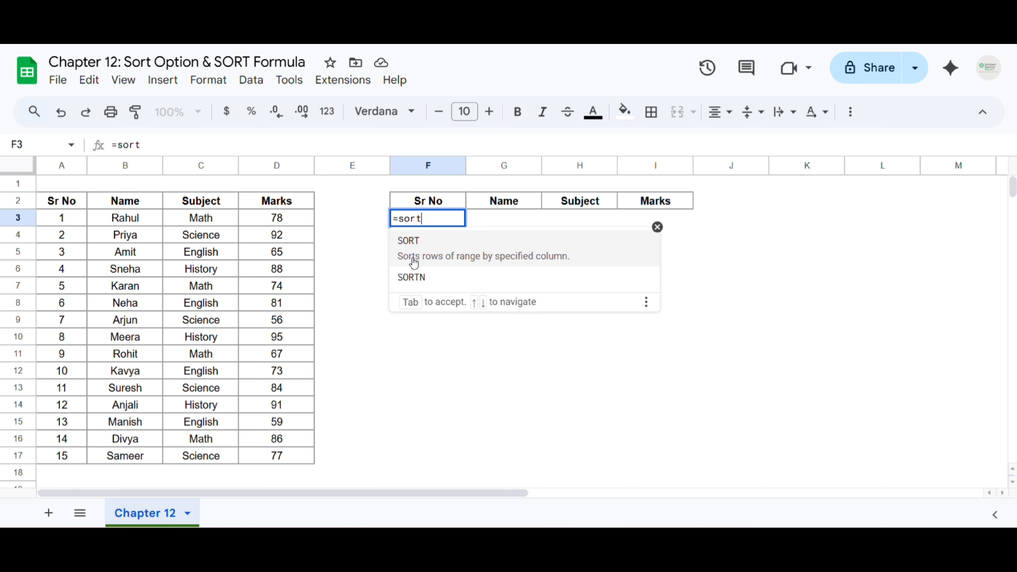
left_click(433, 252)
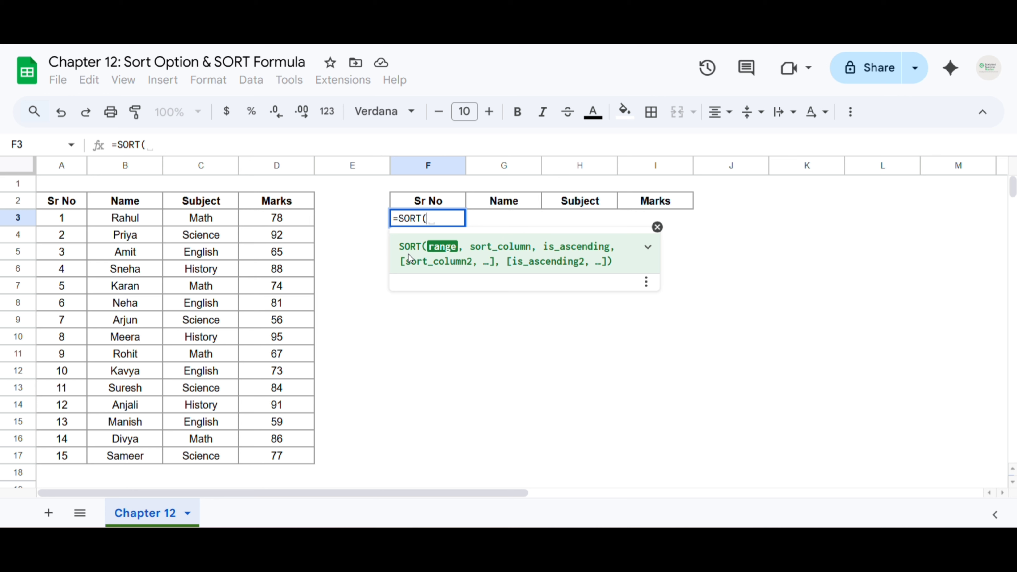
left_click_drag(72, 227, 276, 456)
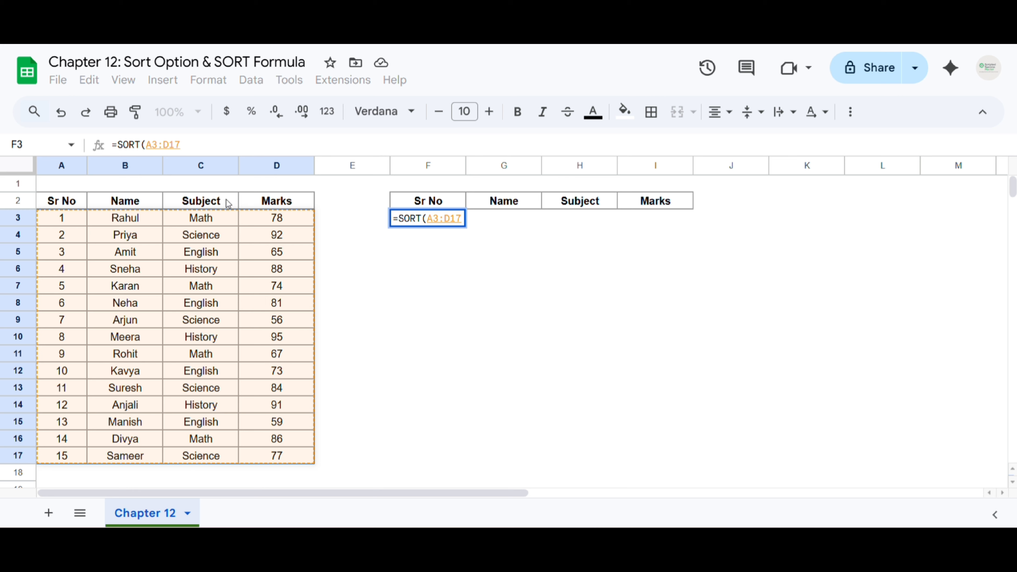
type(",")
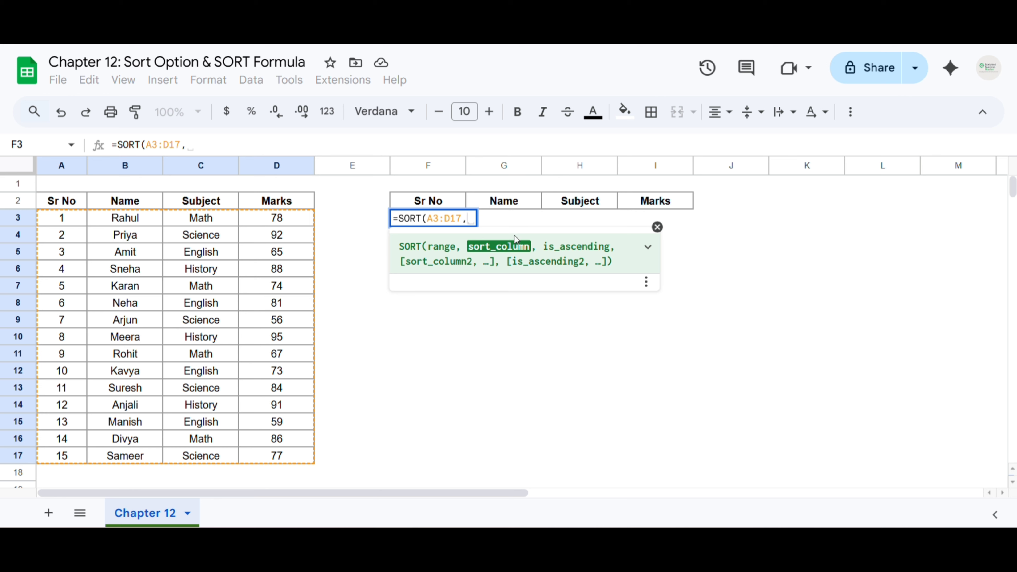
type("3")
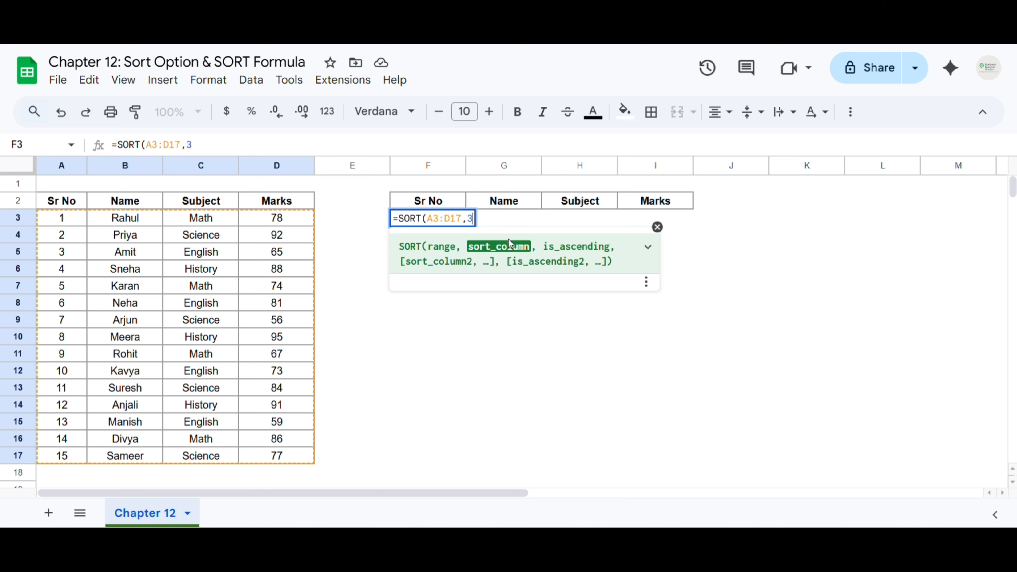
type(",")
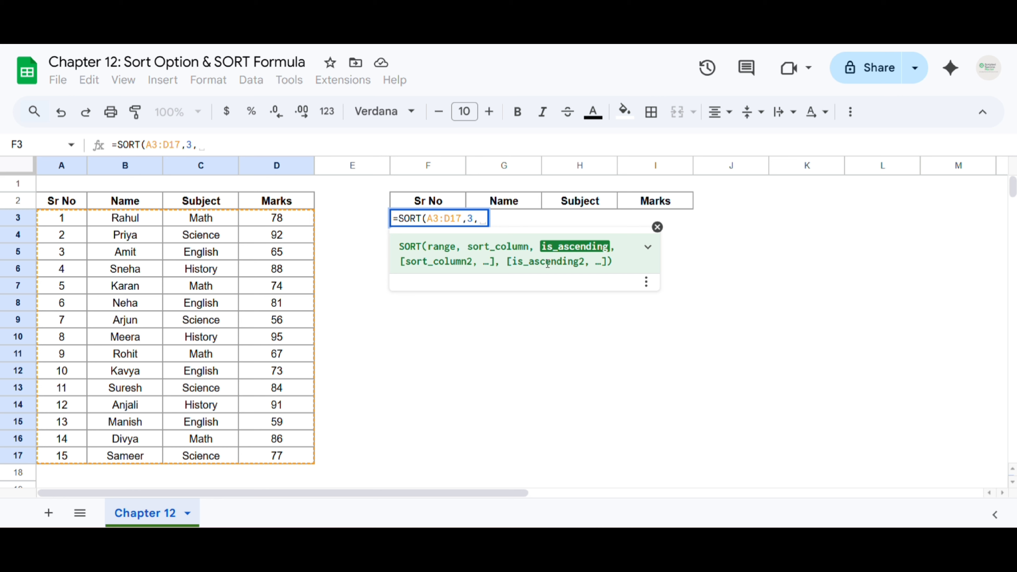
Complete the F3 formula as =SORT(A3:D17,3,0) so the subjects are sorted in descending order
key("BackSpace")
type("1")
key("BackSpace")
key("BackSpace")
type("0")
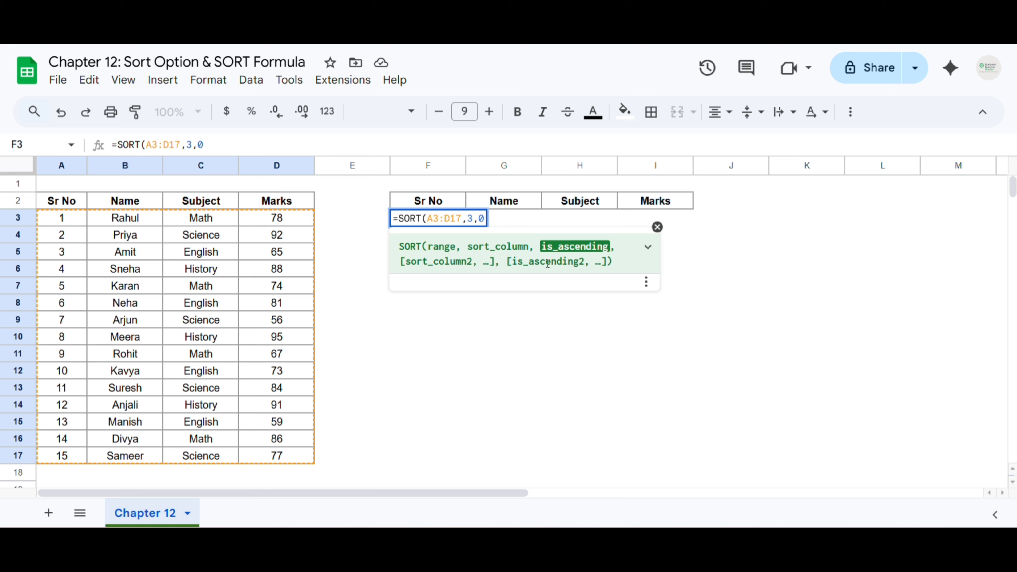
type(")")
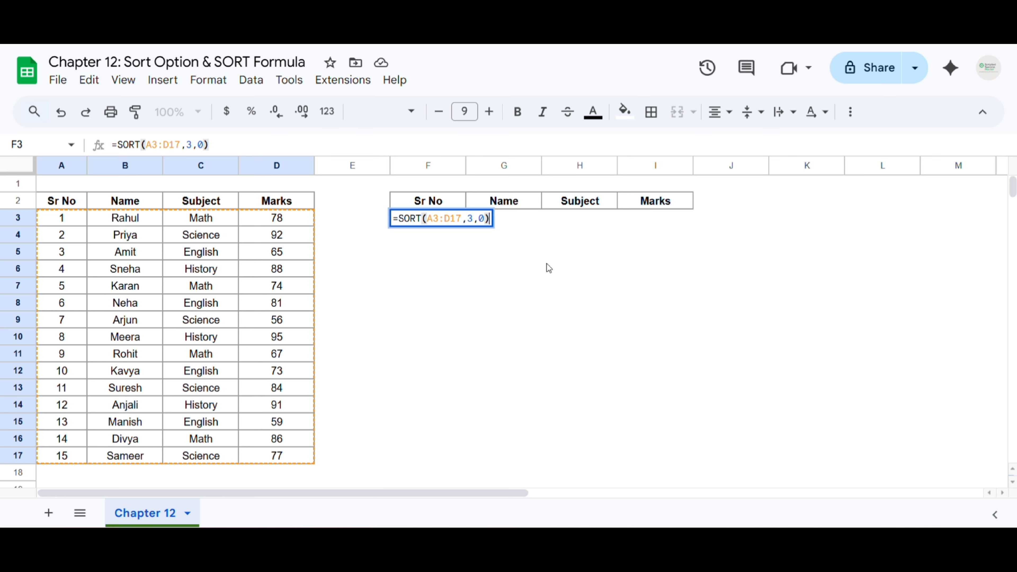
key("Return")
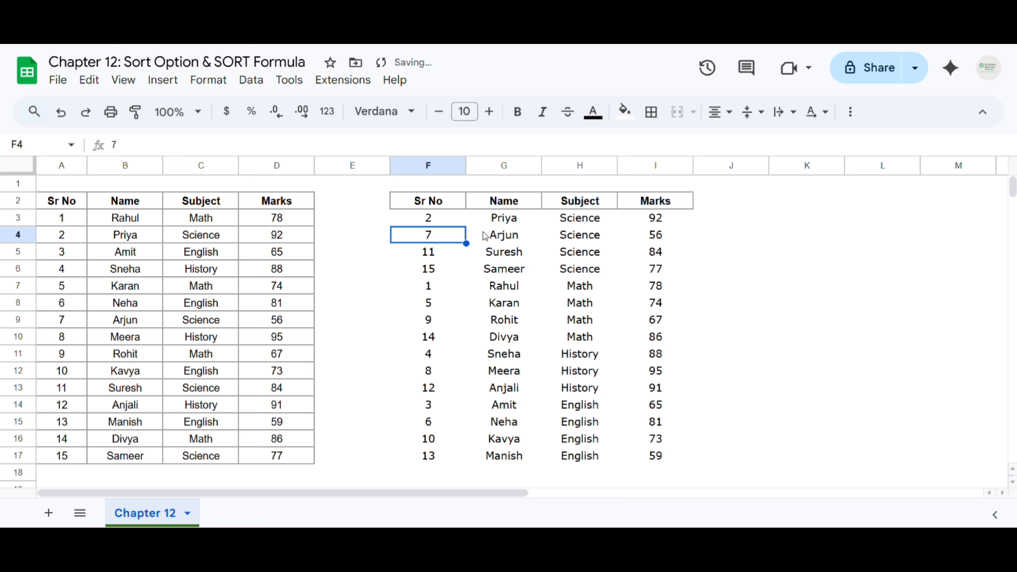
Examine the sorted output in F3:I17, its formula's is_ascending argument, and how the Subject entries compare with the source table
left_click_drag(430, 219, 656, 456)
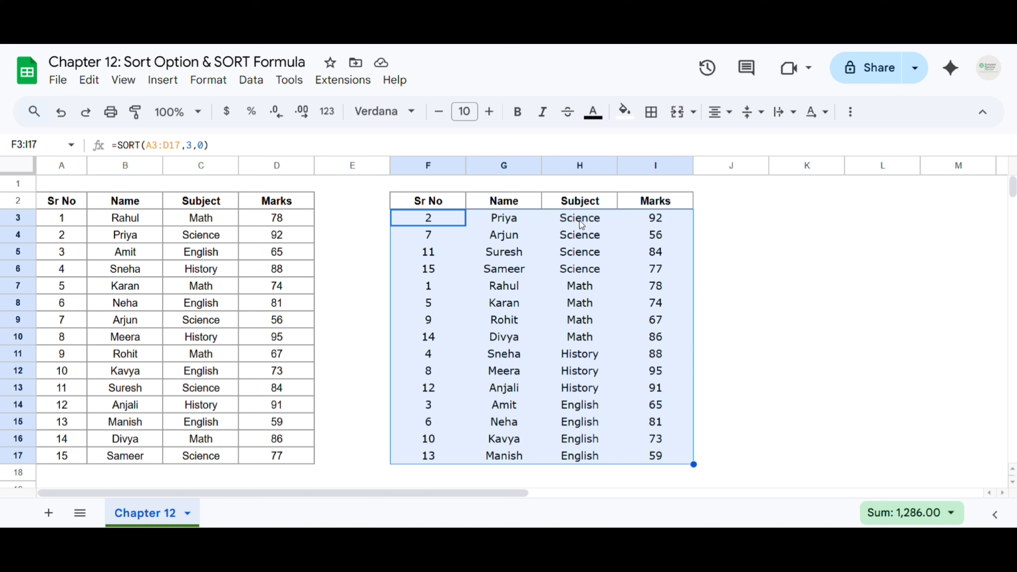
double_click(199, 146)
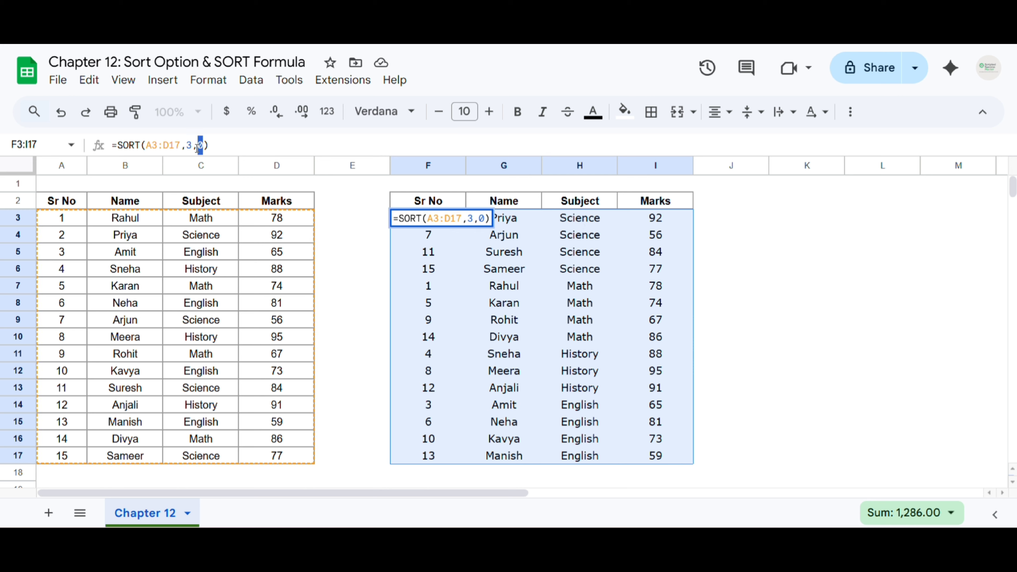
left_click(356, 279)
left_click(429, 224)
left_click_drag(596, 251, 661, 459)
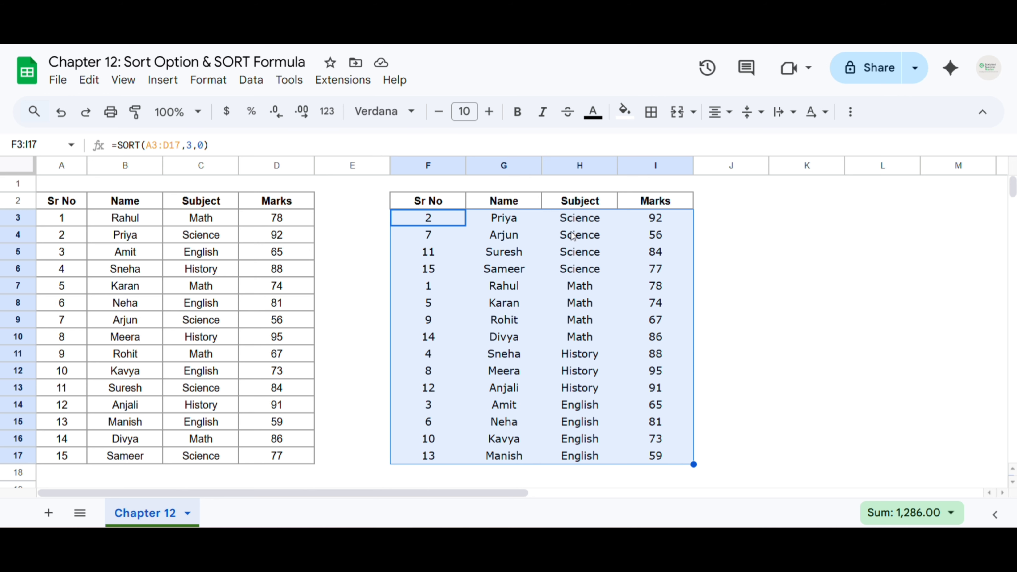
left_click(586, 221)
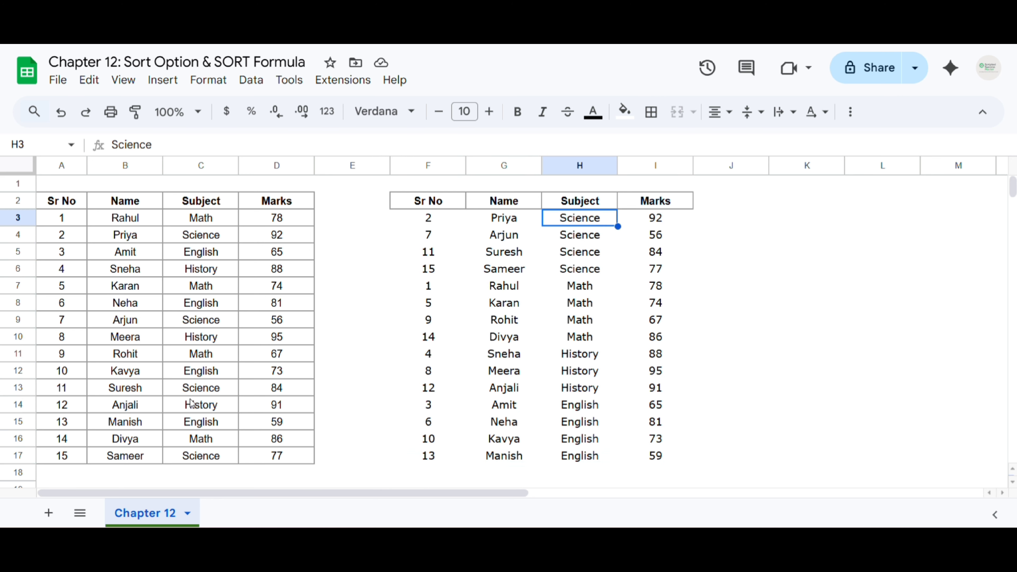
left_click(200, 391)
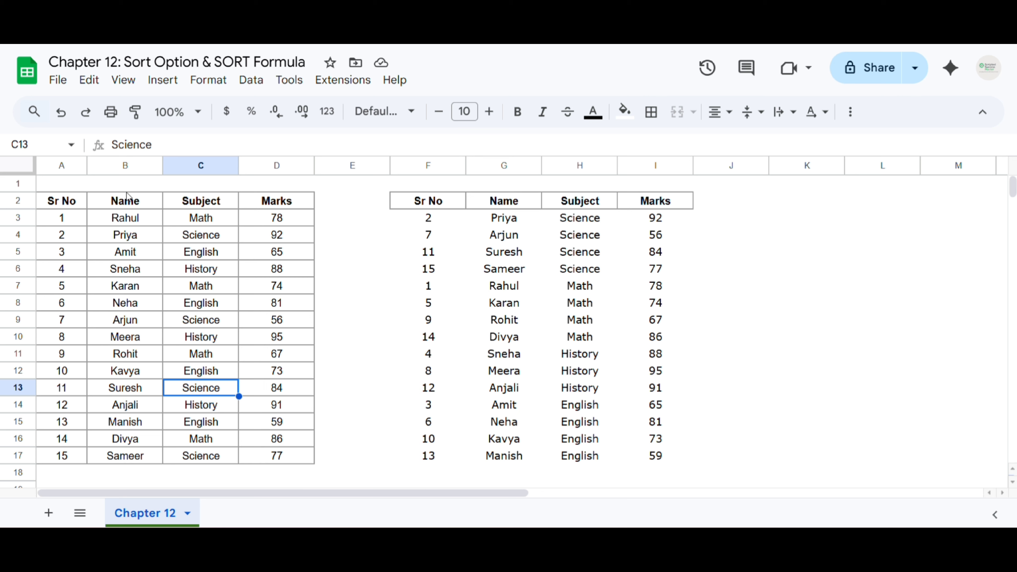
Set the Marks value in D3 of the source table to 89 to test whether the SORT output updates
left_click(198, 223)
left_click(274, 223)
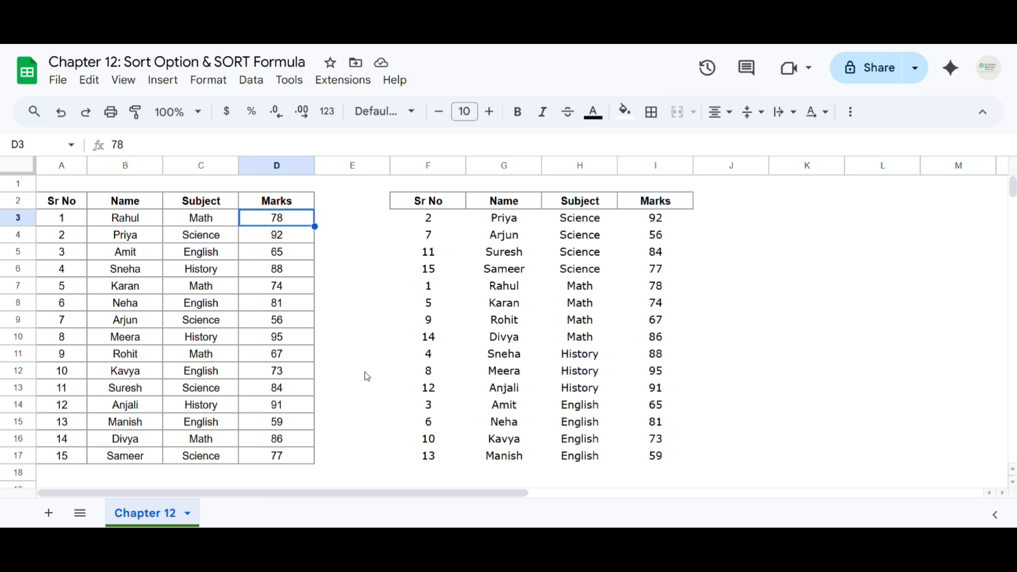
type("8")
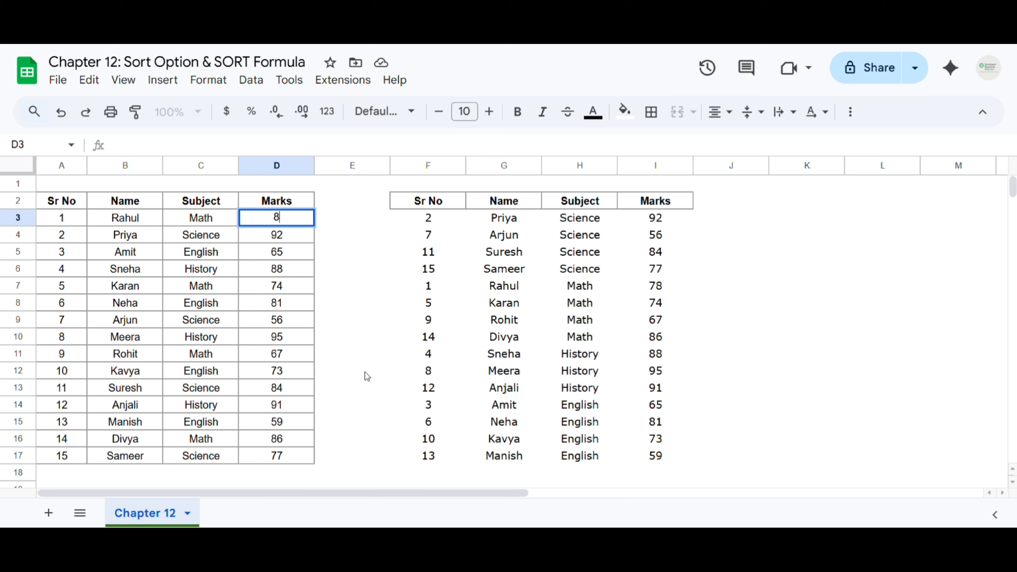
type("9")
key("Return")
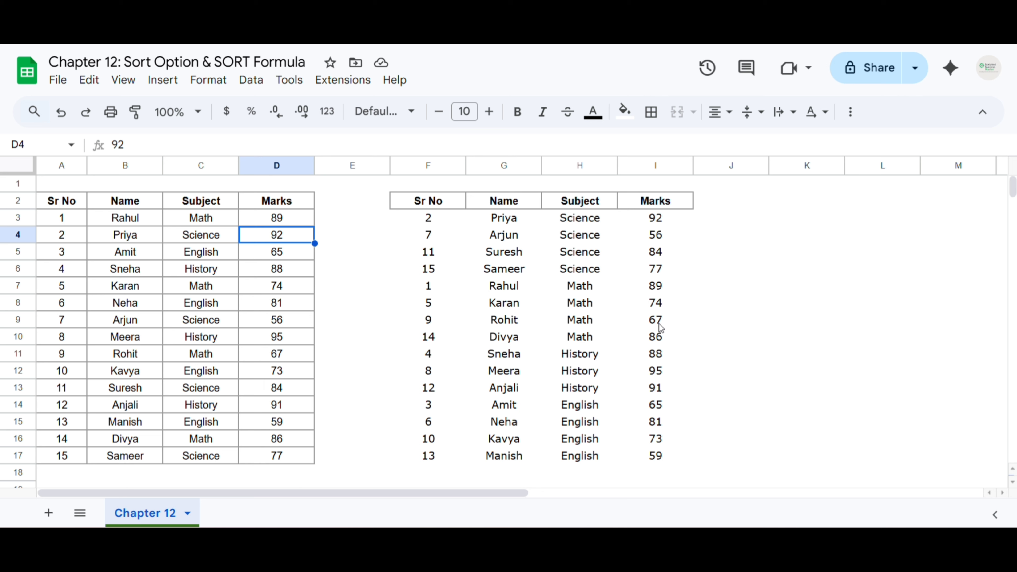
Set the Marks value in D3 of the source table to 50 as another update test
left_click(280, 222)
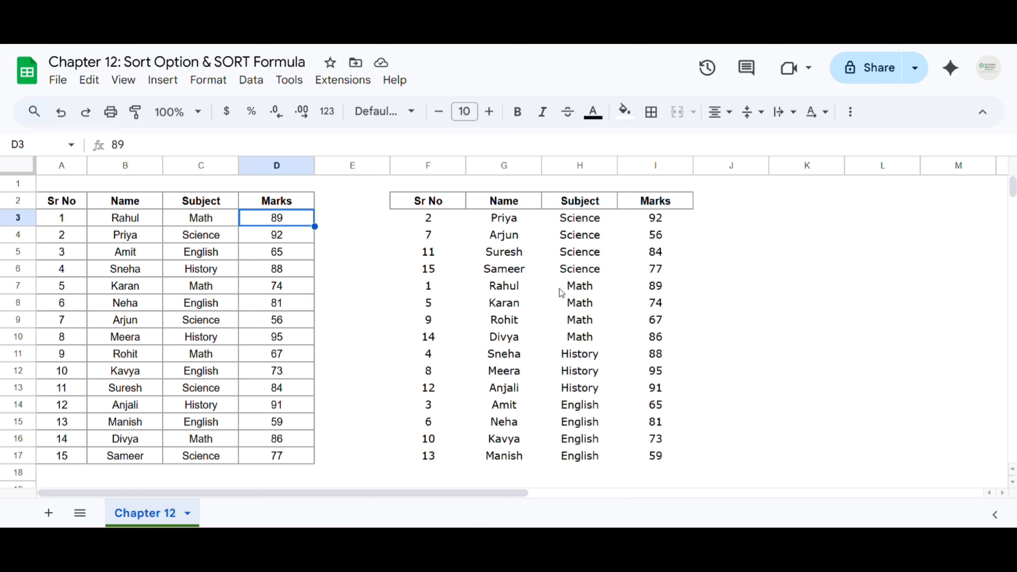
type("50")
key("Return")
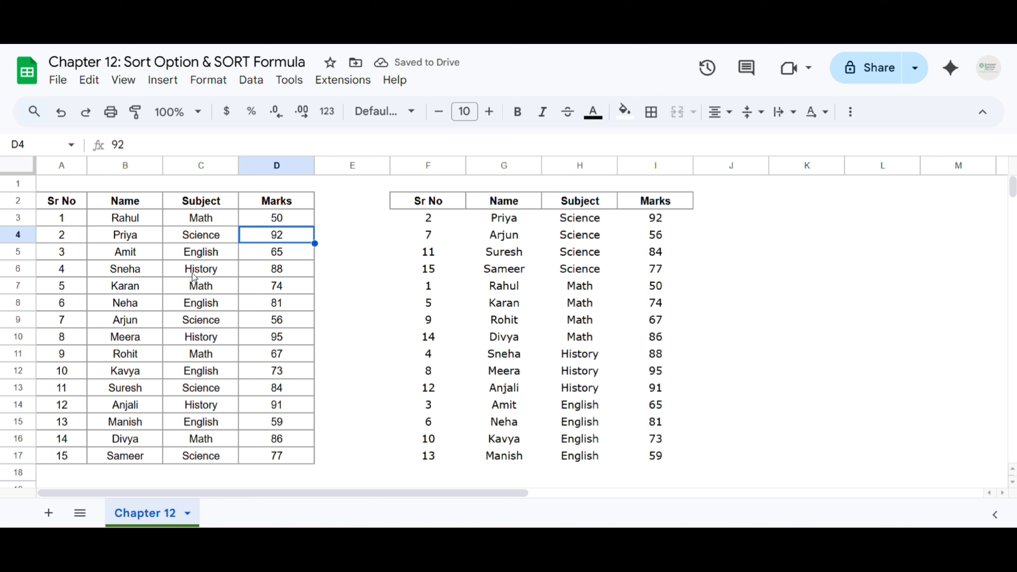
Copy the subject Science from C4 into C3 to test how the sorted output responds
left_click(232, 223)
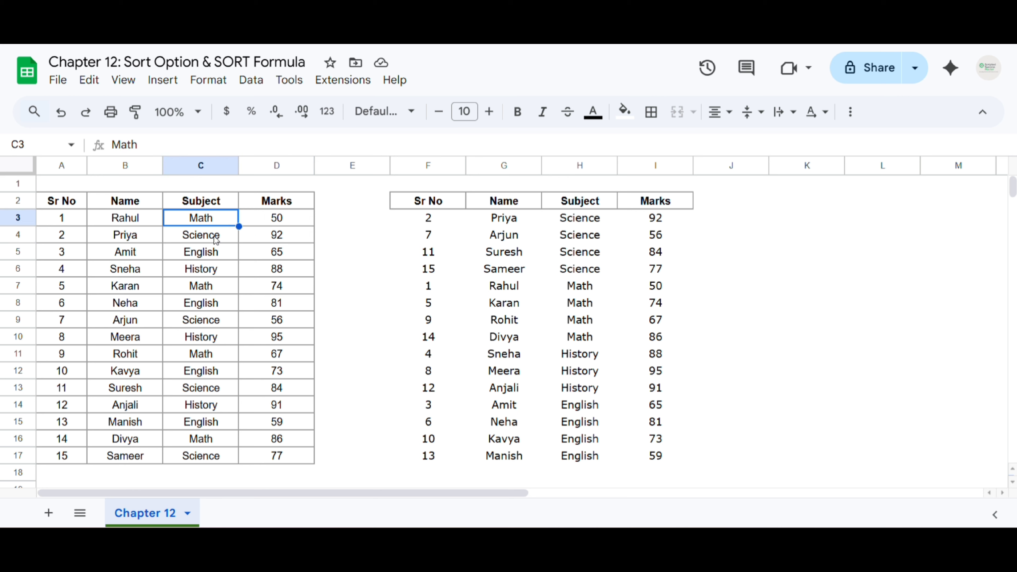
left_click(217, 239)
key("ctrl+c")
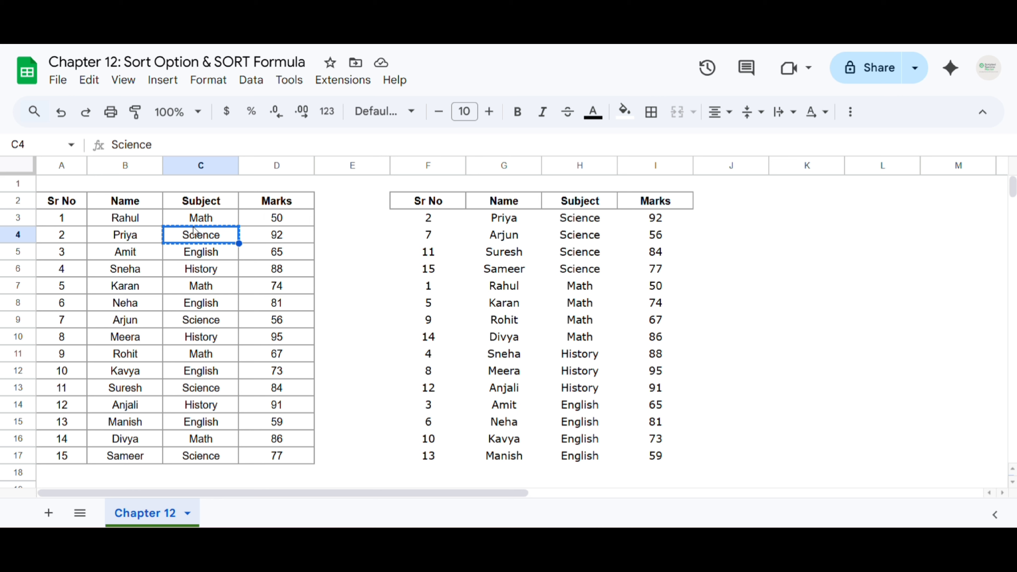
left_click(195, 221)
key("ctrl+v")
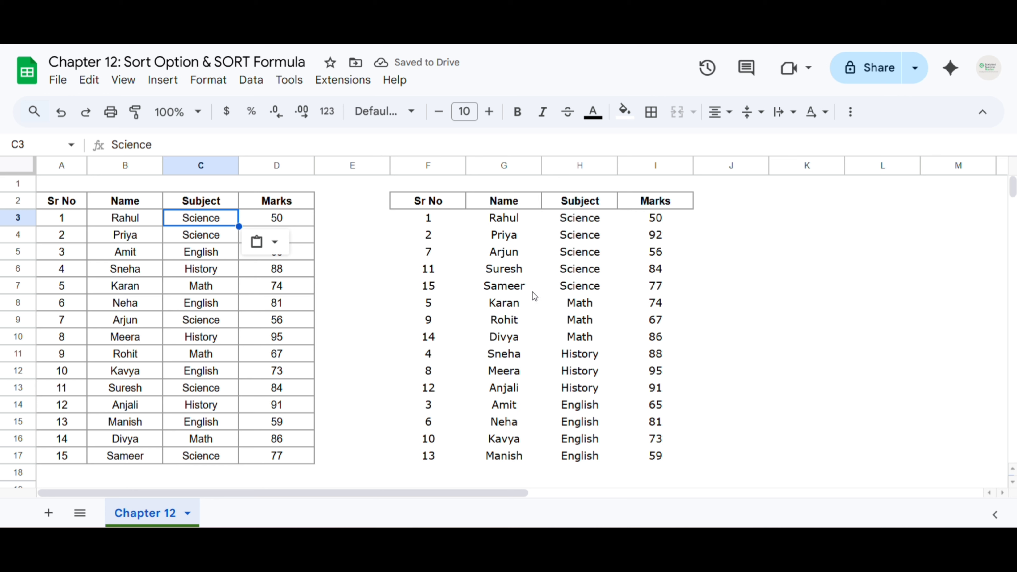
Undo the subject change in C3 and both test changes to the Marks value in D3
key("ctrl+z")
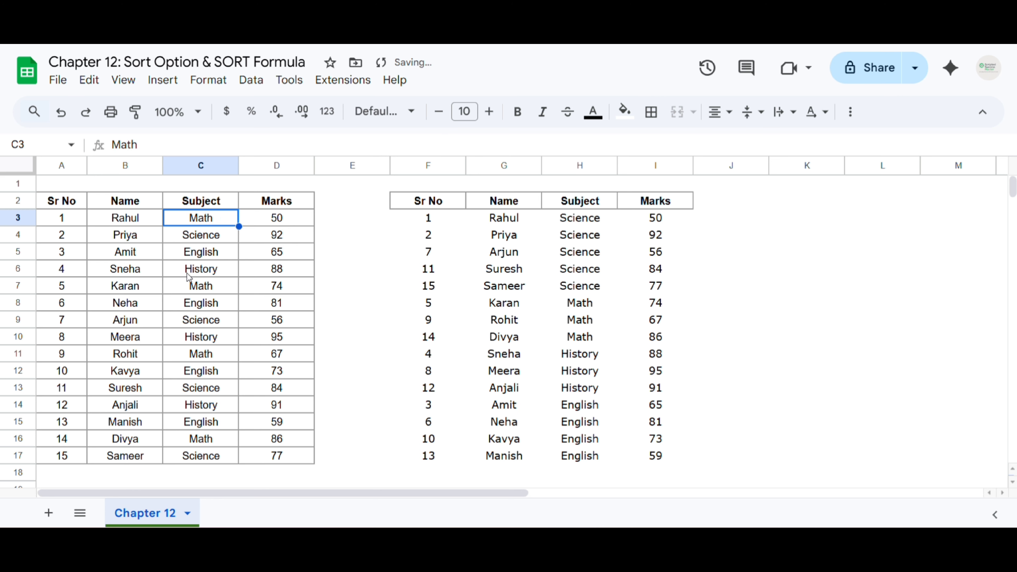
key("ctrl+z")
key("ctrl+z")
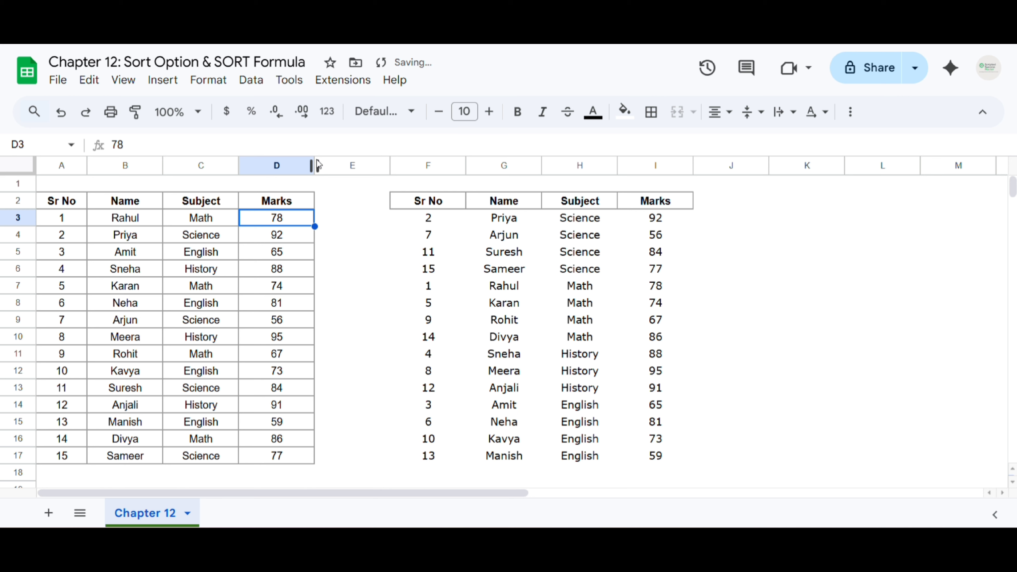
Examine the SORT formula in F3, its ascending argument and the output range F3:I17
left_click(424, 224)
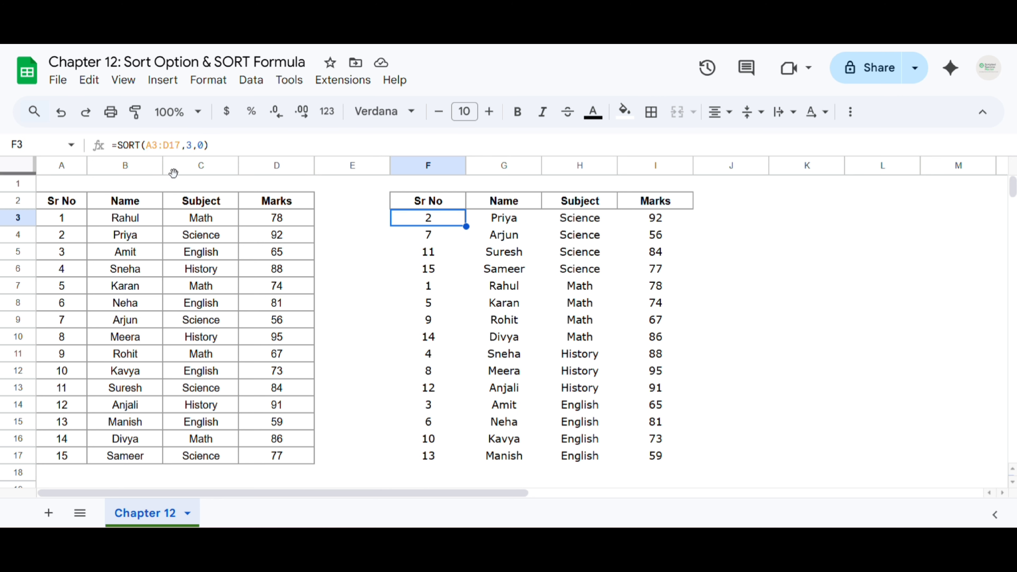
left_click_drag(437, 219, 656, 464)
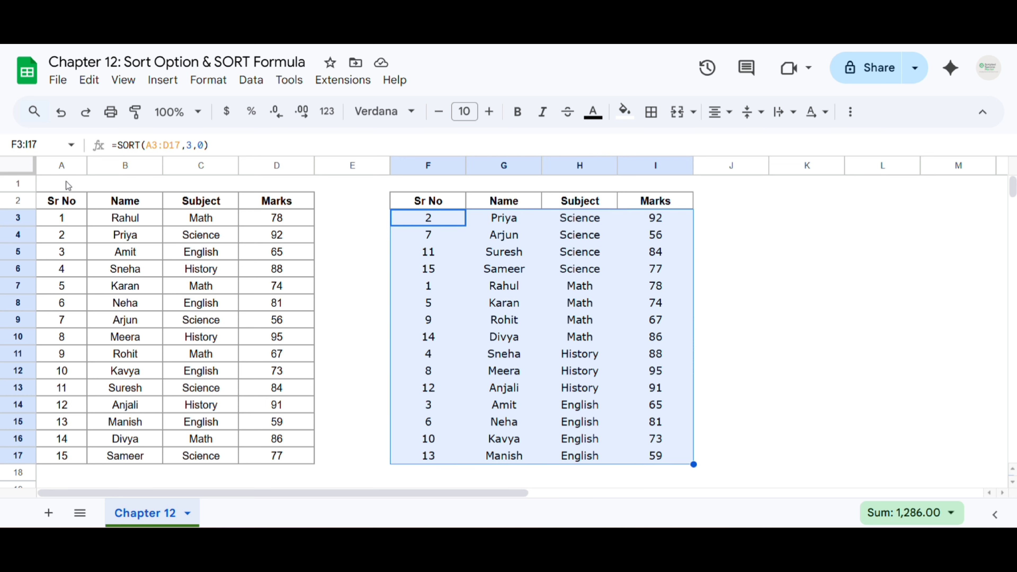
left_click(206, 145)
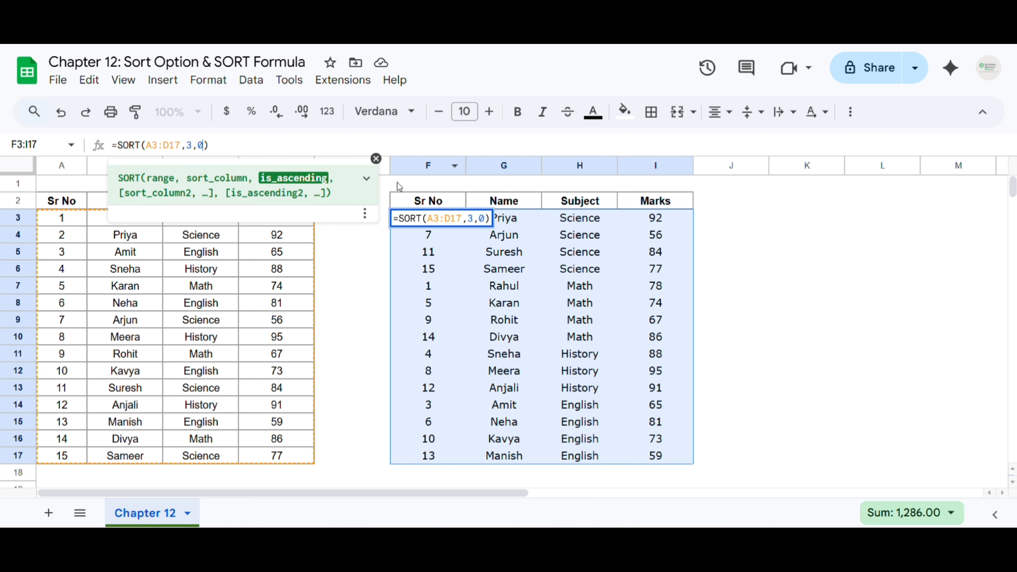
left_click(353, 250)
Clear the existing formula from F3 and start a new SORT formula on the range A3:D17
left_click(432, 223)
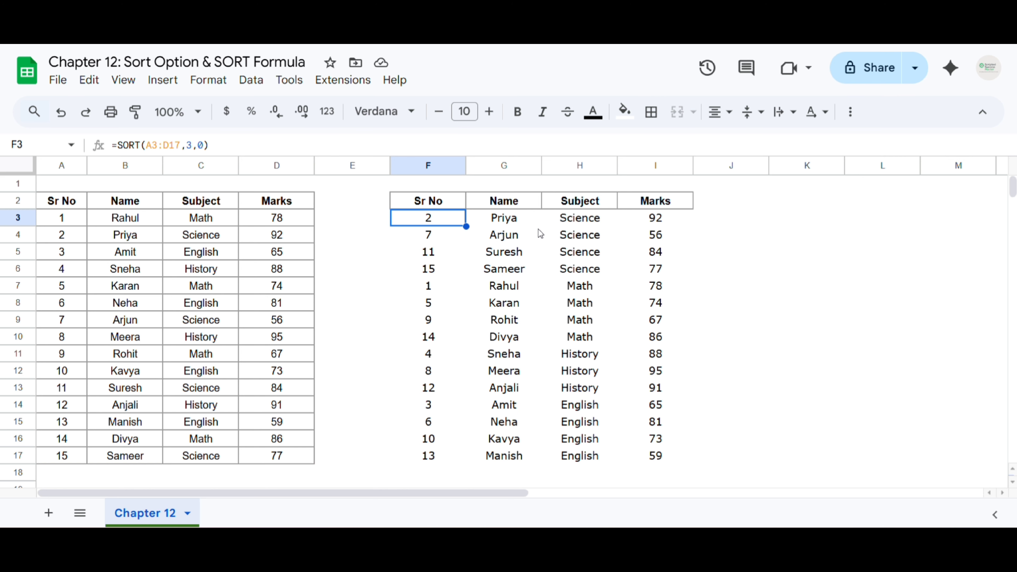
key("Delete")
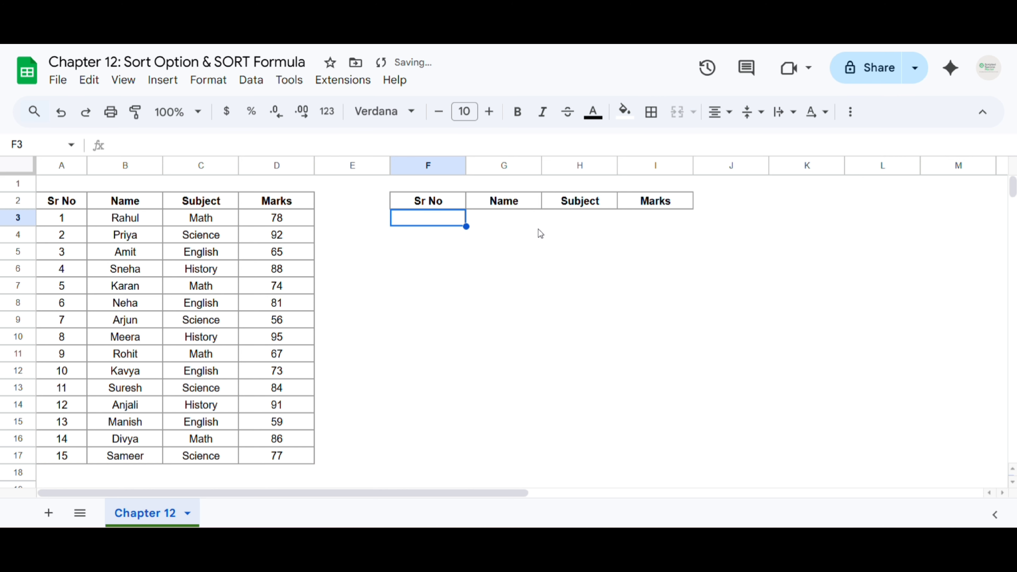
type("=")
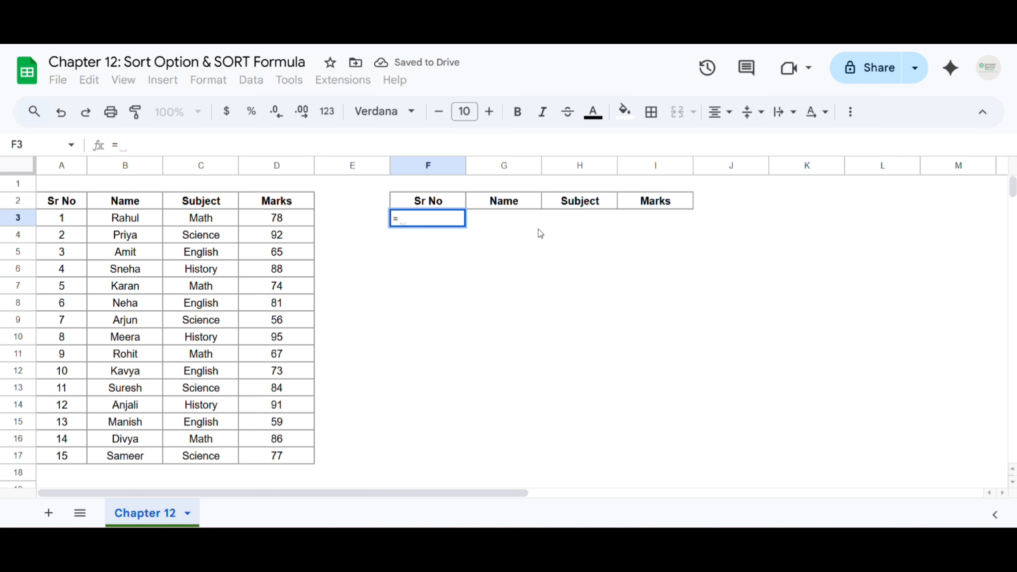
type("sort")
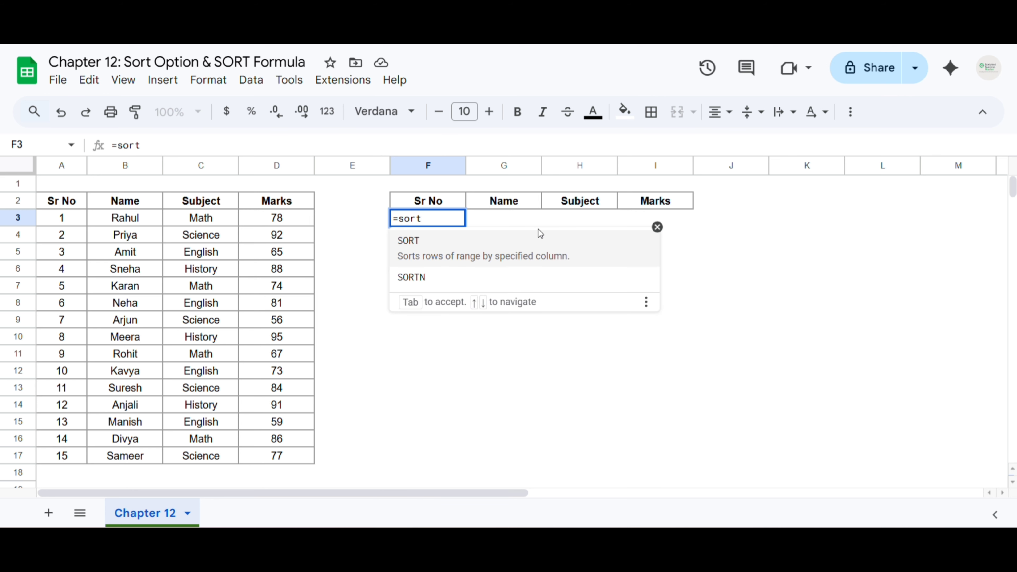
key("Tab")
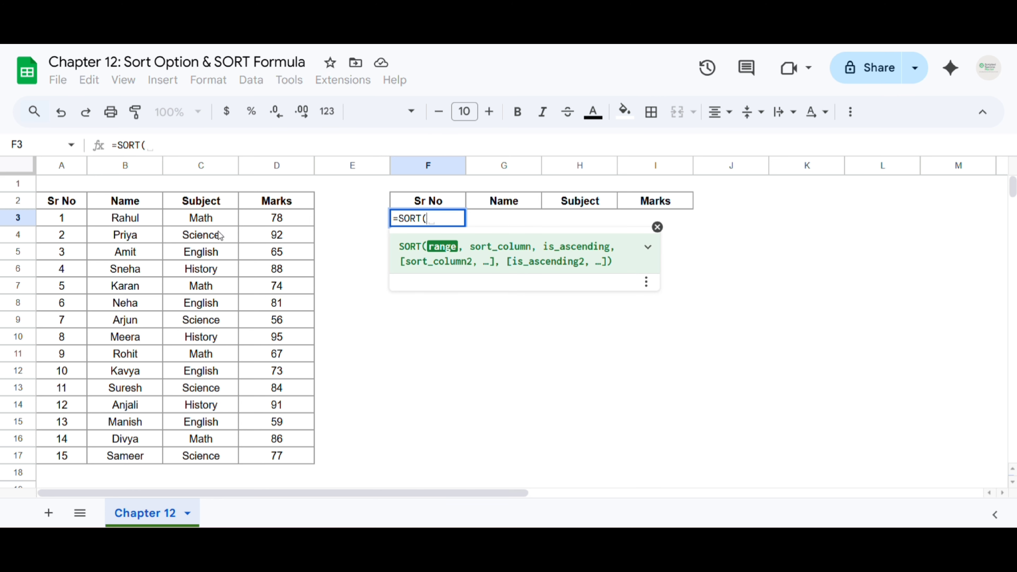
left_click_drag(56, 220, 286, 462)
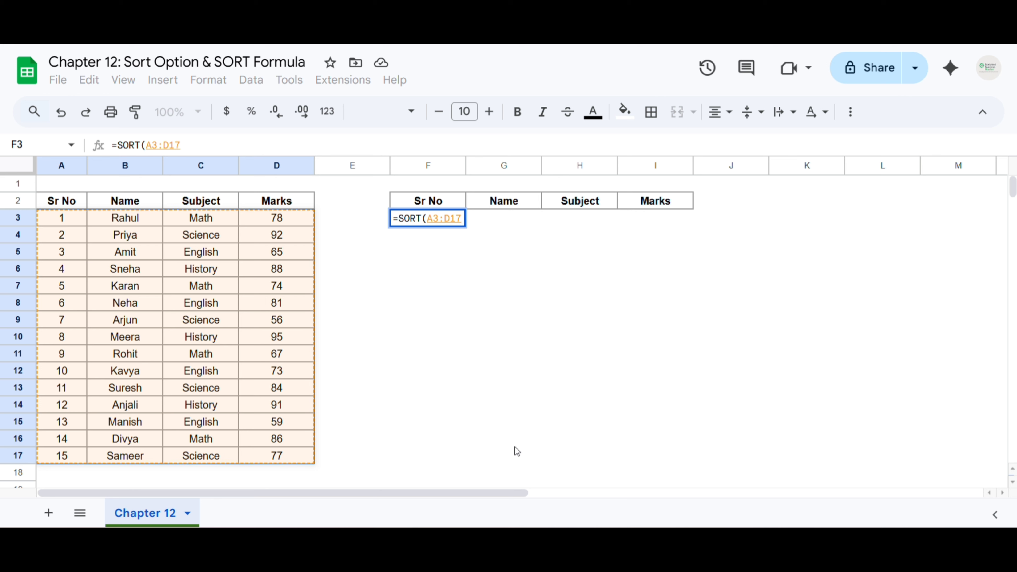
Complete the formula as =SORT(A3:D17,3,1,4,0) to sort by Subject ascending and by Marks descending within each subject
type(",")
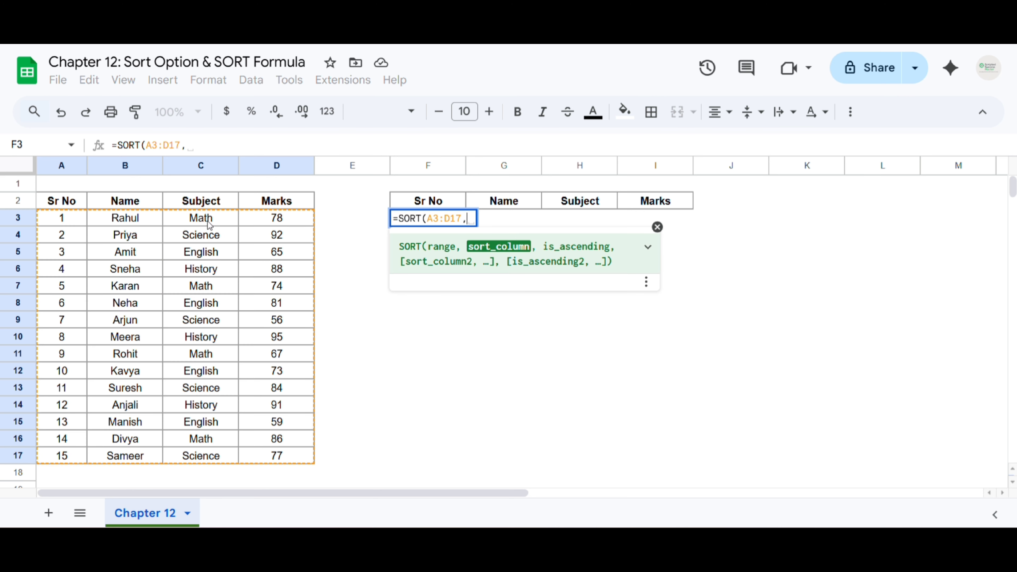
type("3,")
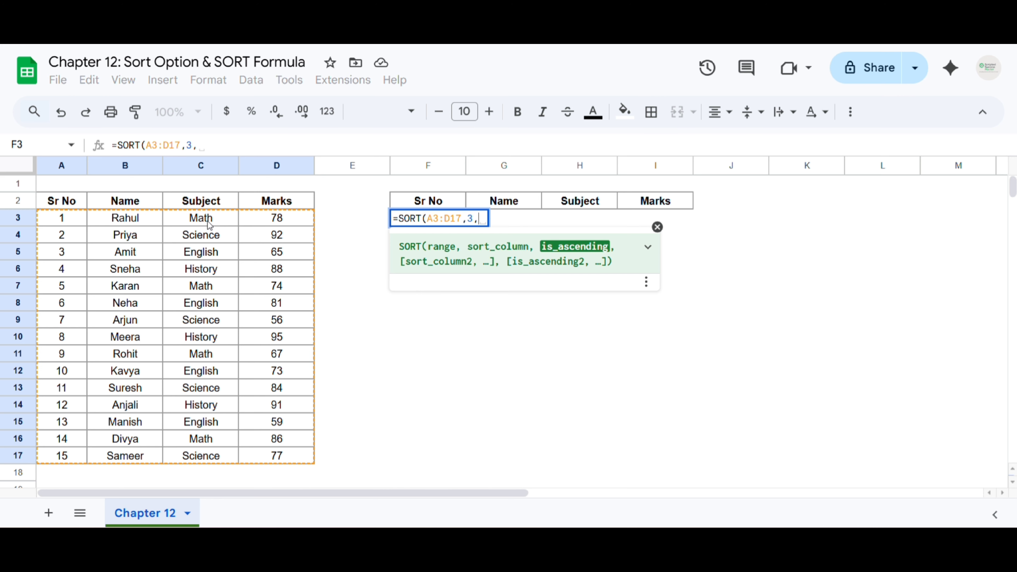
type("1")
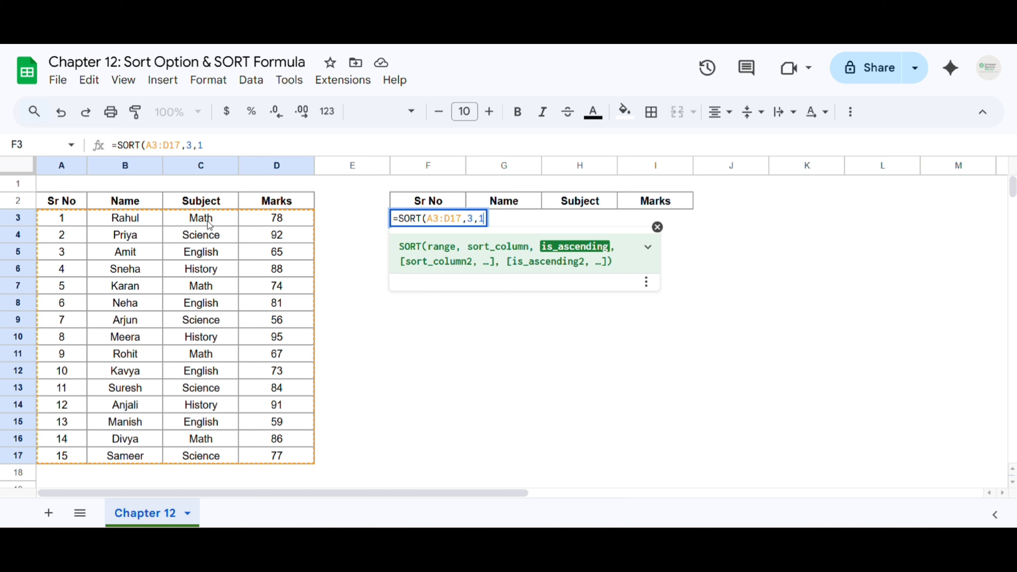
type(",")
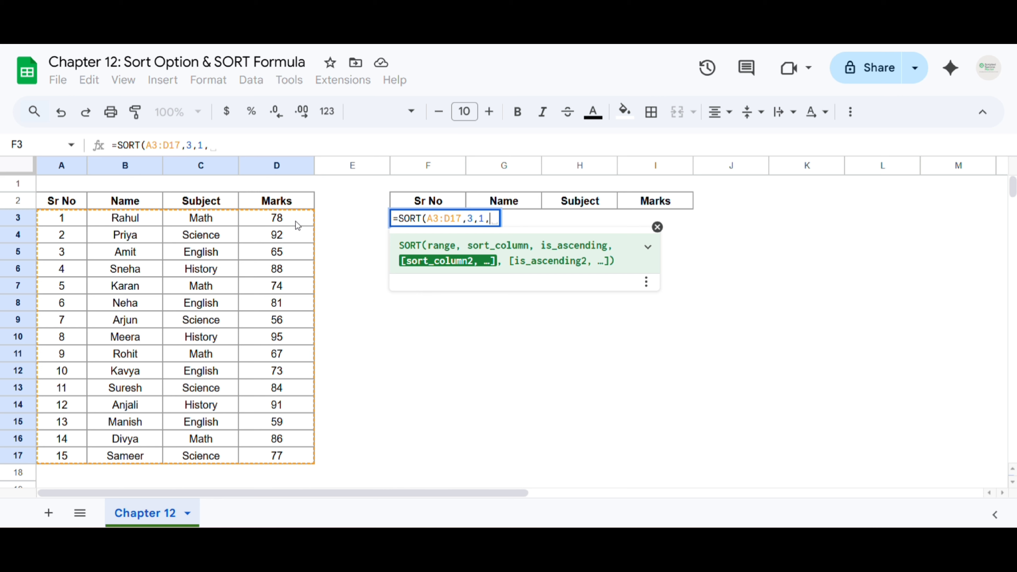
type("4")
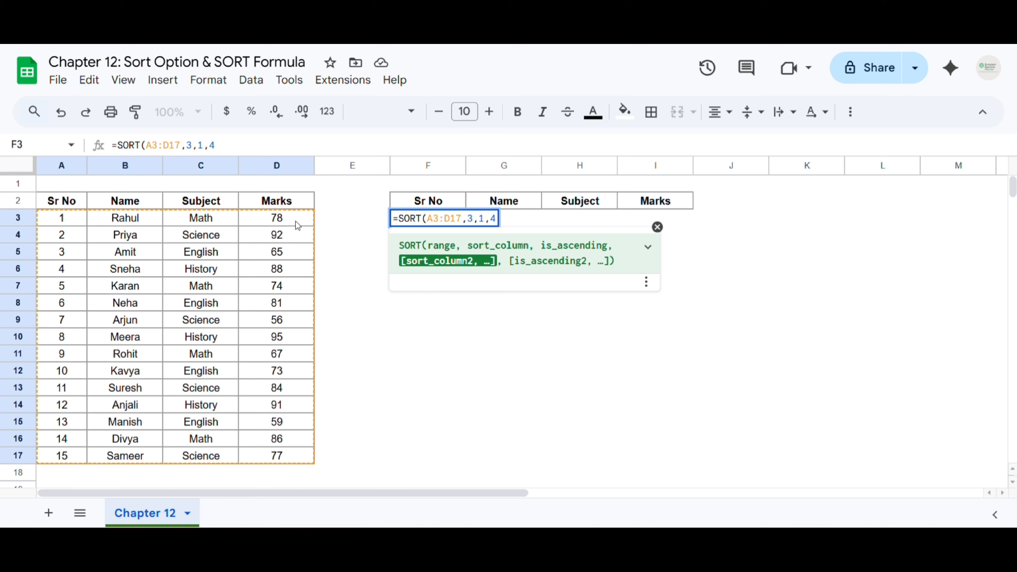
type(",")
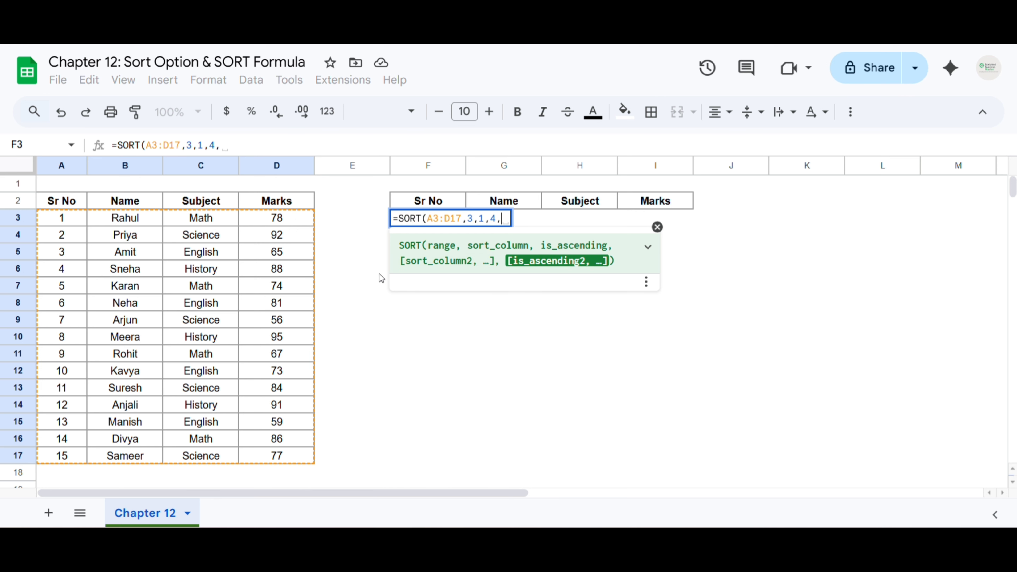
type("0)")
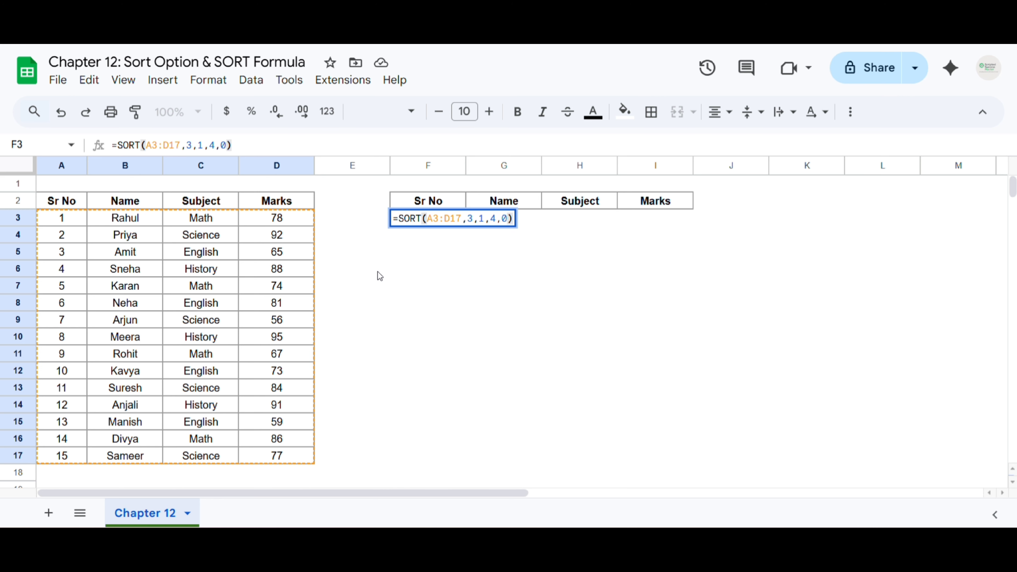
key("Return")
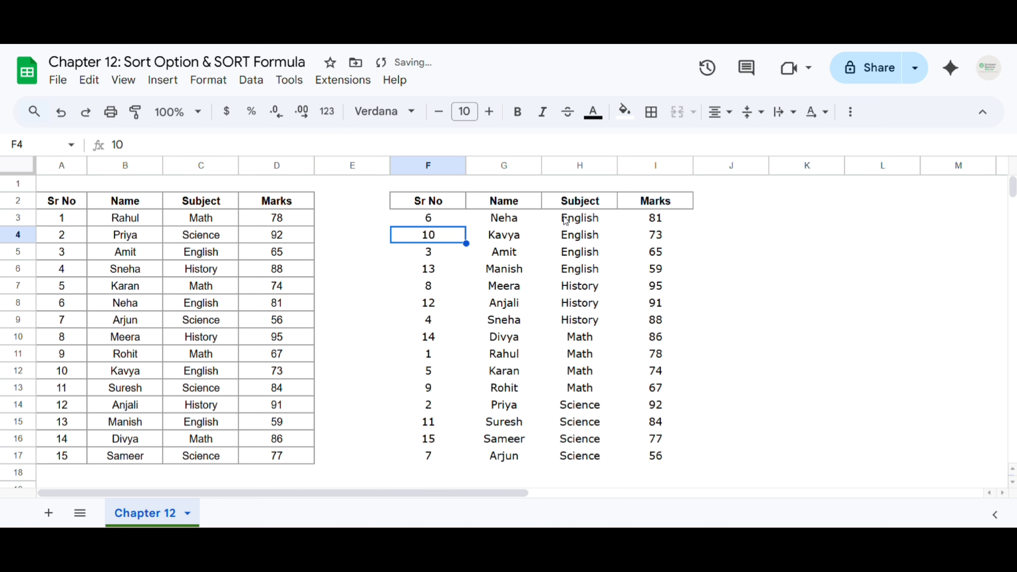
Check the sorted Subject values in H3:H17 against the first sort column arguments of the F3 formula
left_click_drag(565, 221, 564, 457)
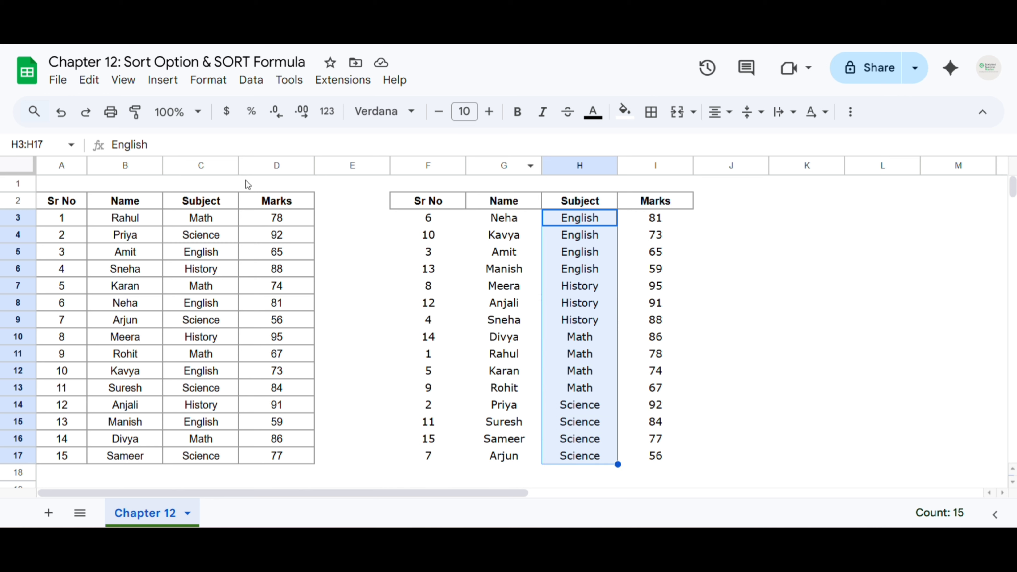
left_click(402, 218)
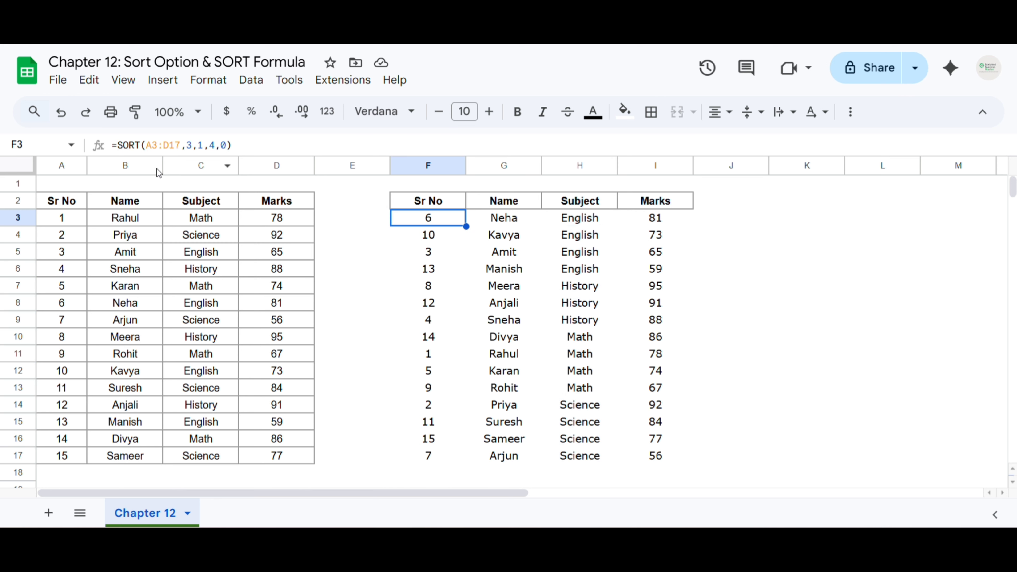
double_click(201, 147)
left_click(520, 241)
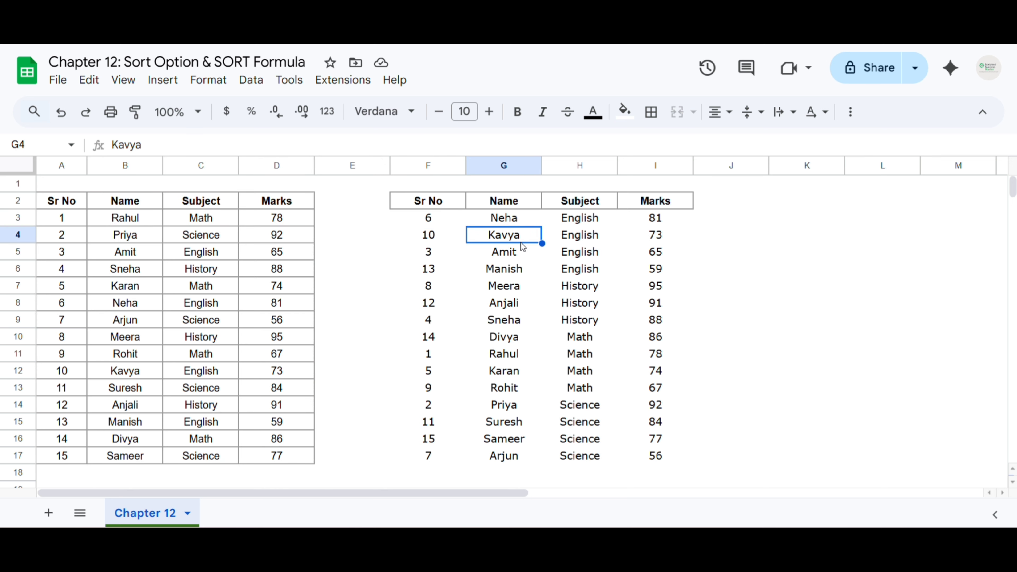
Check the sorted Marks values in I3:I17 against the second sort column arguments of the F3 formula
left_click(665, 217)
key("shift+Down")
key("shift+Down")
key("shift+Down")
key("shift+Down")
key("shift+Down")
key("shift+Down")
key("shift+Down")
key("shift+Down")
key("shift+Down")
key("shift+Down")
key("shift+Down")
key("shift+Down")
key("shift+Down")
key("shift+Down")
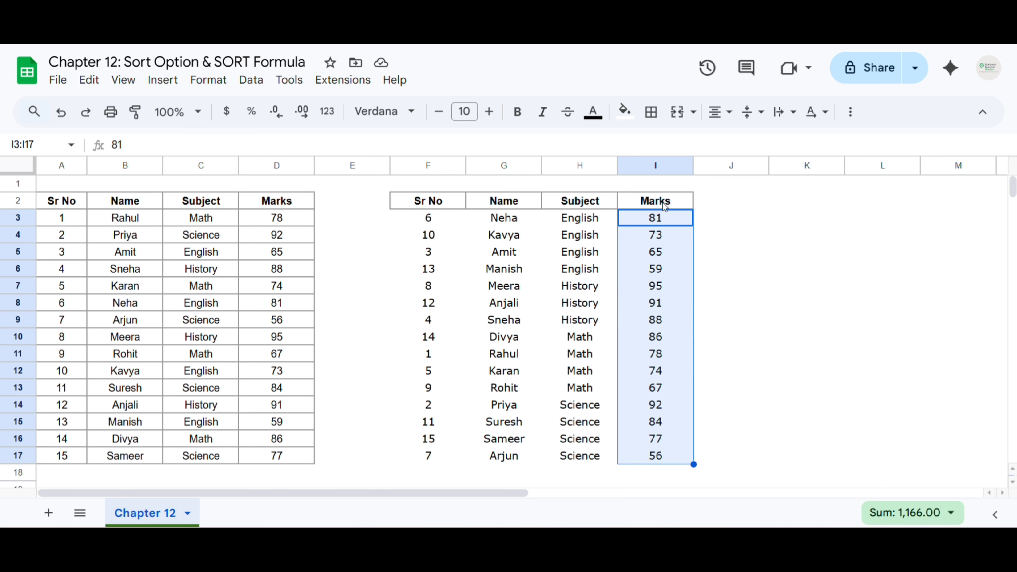
left_click(433, 222)
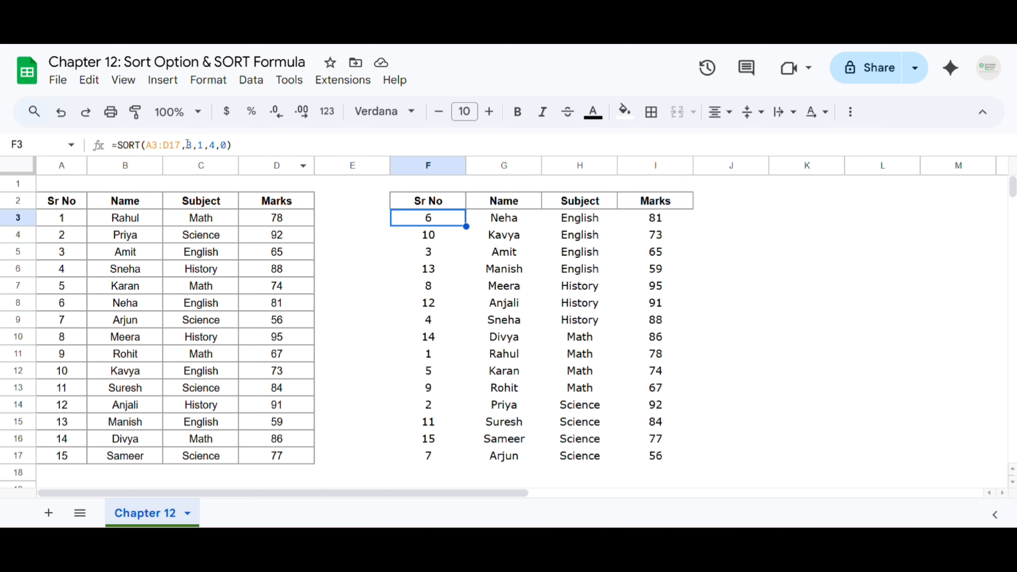
double_click(223, 146)
key("Escape")
left_click(681, 224)
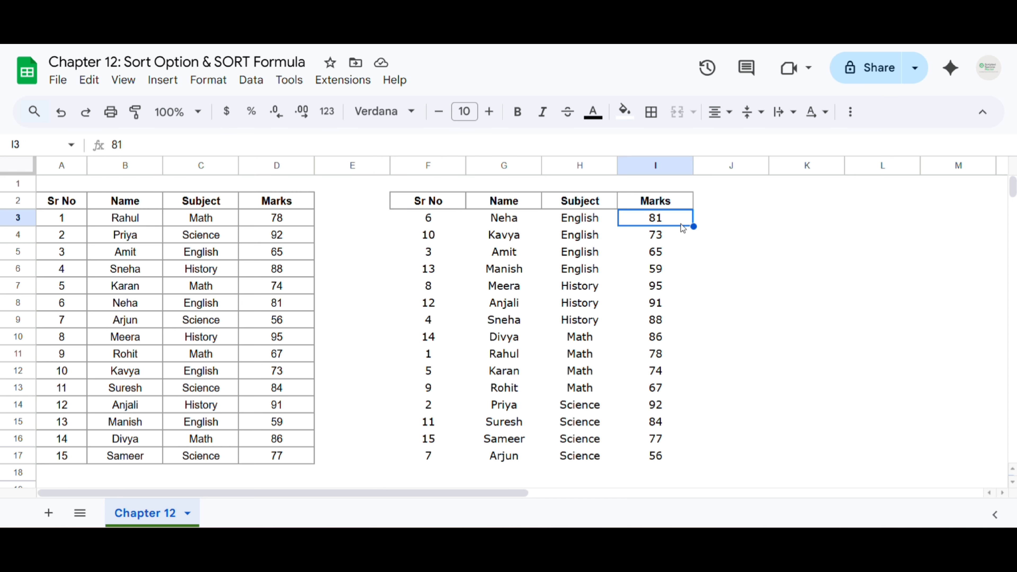
left_click_drag(438, 220, 681, 457)
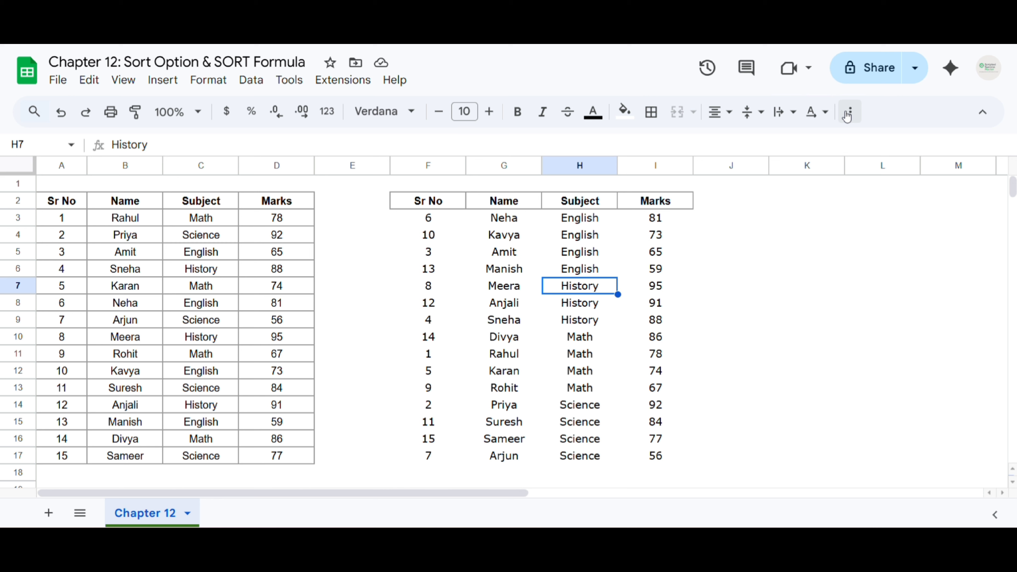
Look over the available filter tool and data sorting commands without applying any
left_click(850, 112)
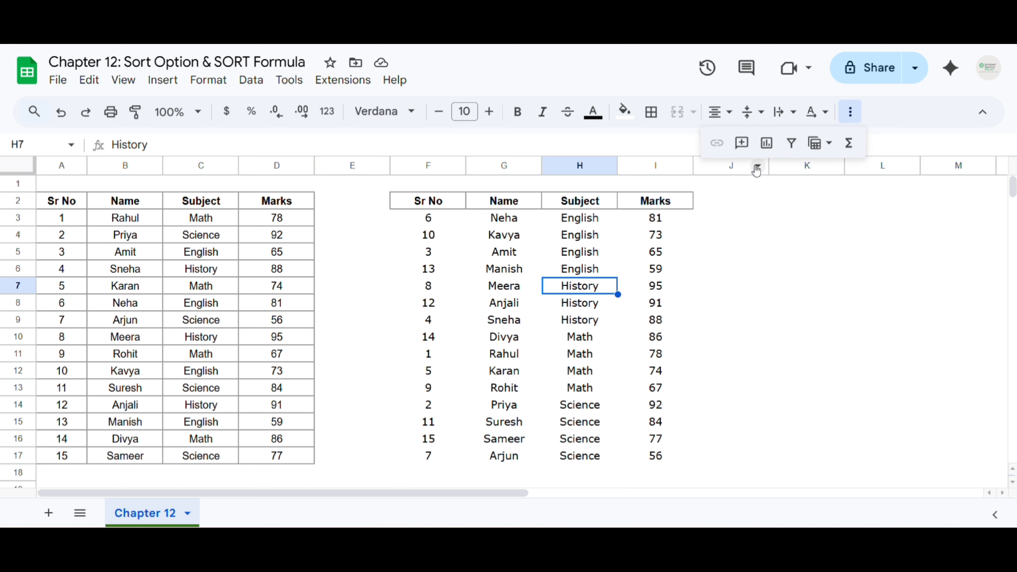
left_click(363, 285)
left_click(251, 80)
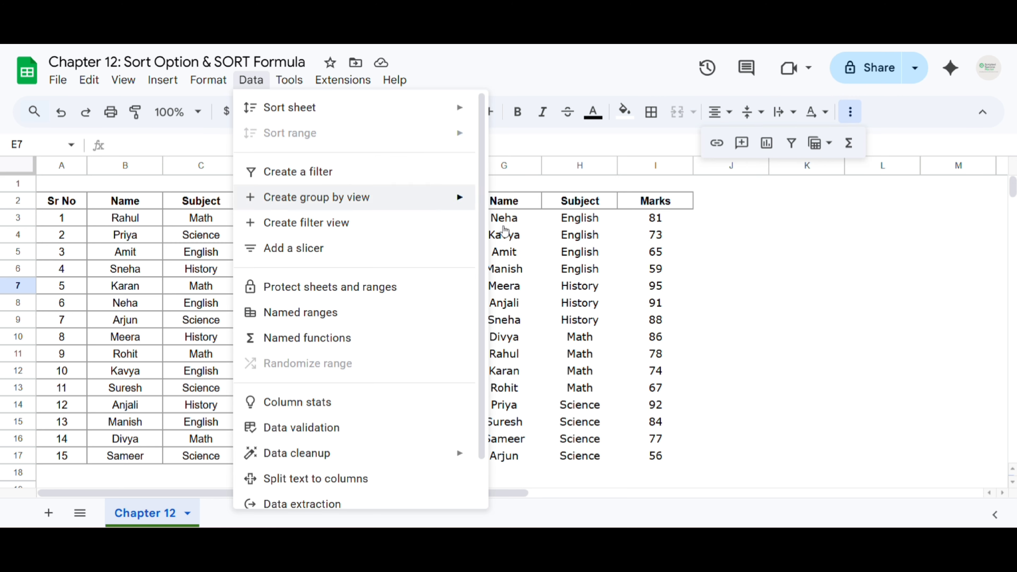
left_click(758, 286)
Compare the SORT formula in F3 with the source table A2:D17
left_click(419, 219)
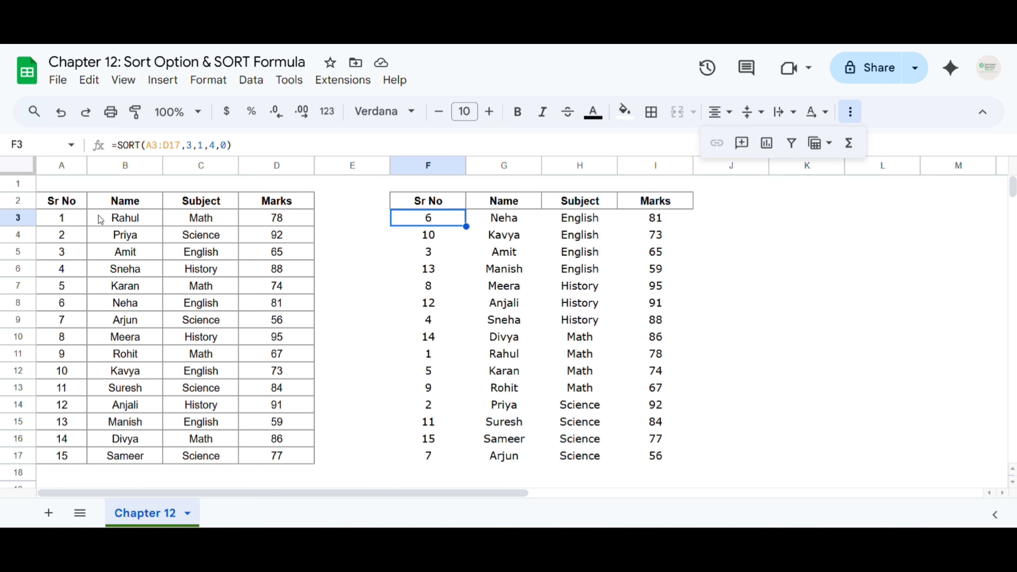
left_click_drag(64, 202, 213, 239)
left_click_drag(274, 439, 290, 459)
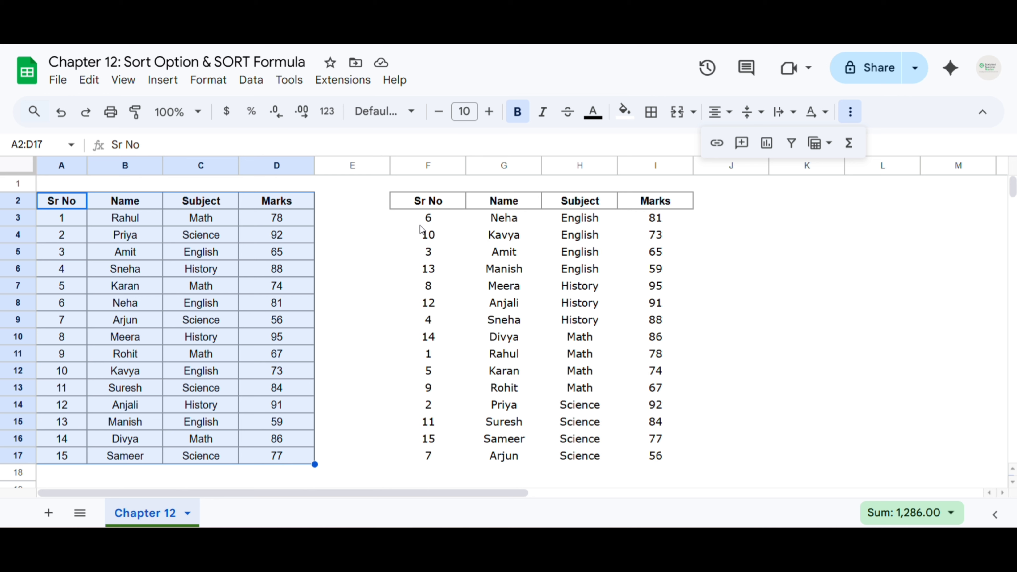
left_click(461, 218)
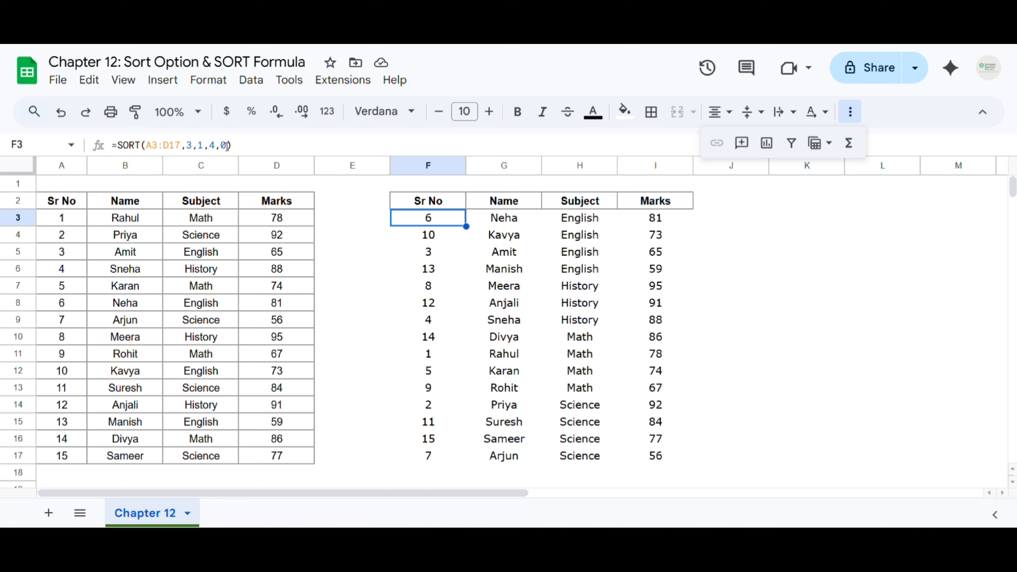
left_click(180, 257)
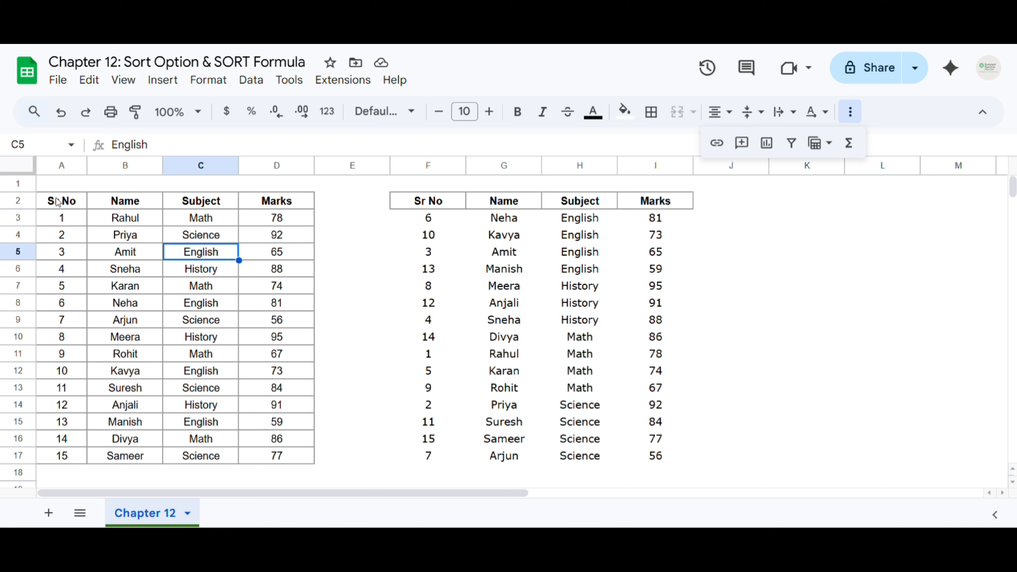
Select the source table A2:D17 and locate the advanced range sorting options without opening them
left_click_drag(58, 202, 265, 457)
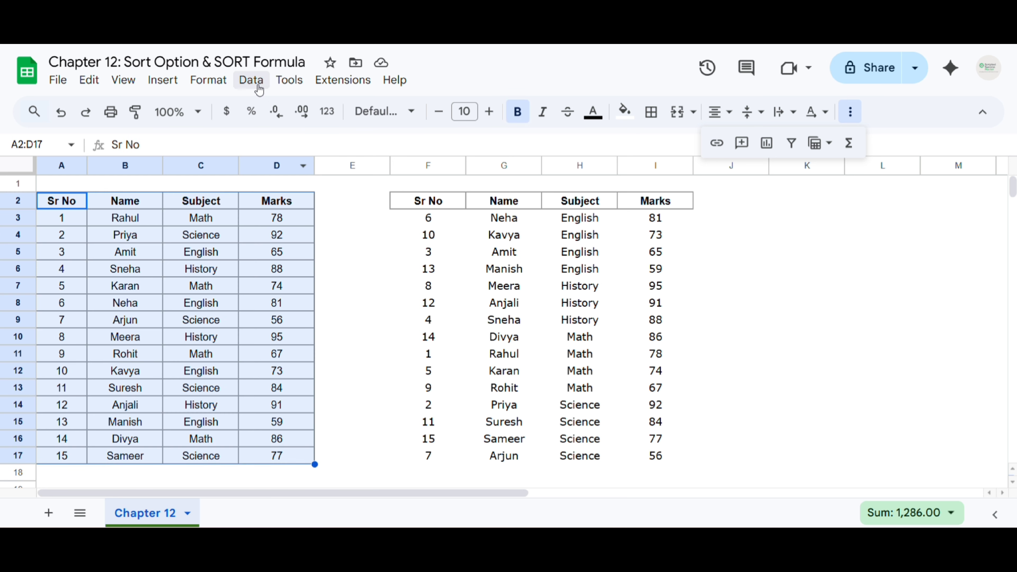
left_click(251, 79)
mouse_move(277, 140)
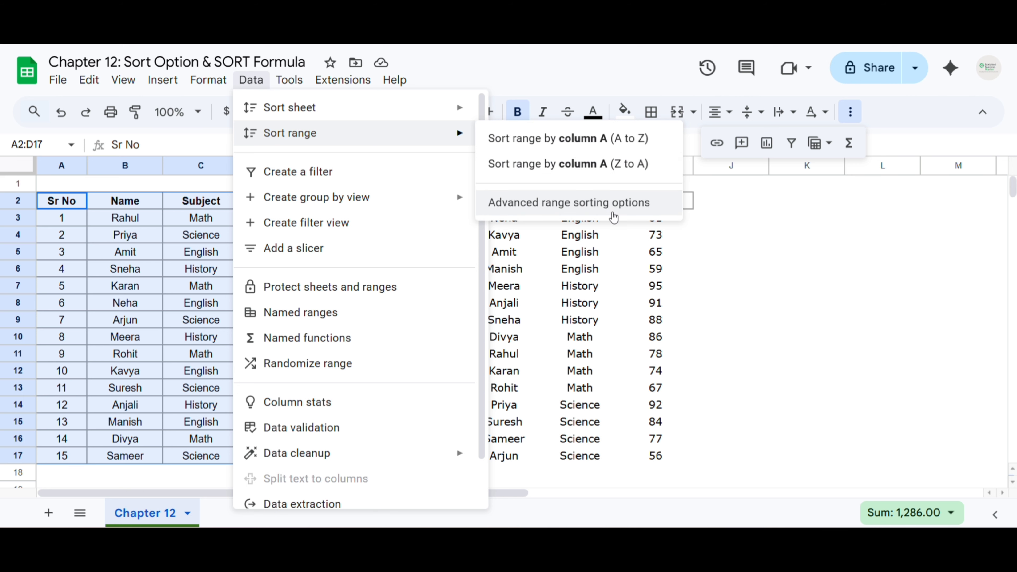
left_click(528, 293)
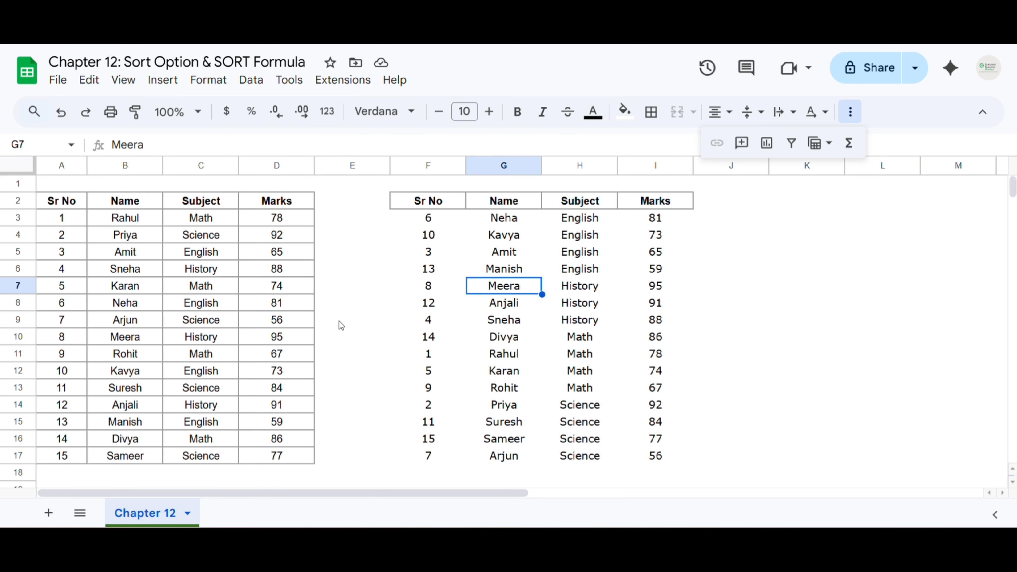
Create a filter on the source table A2:D17 and reselect the whole table
left_click_drag(66, 201, 272, 457)
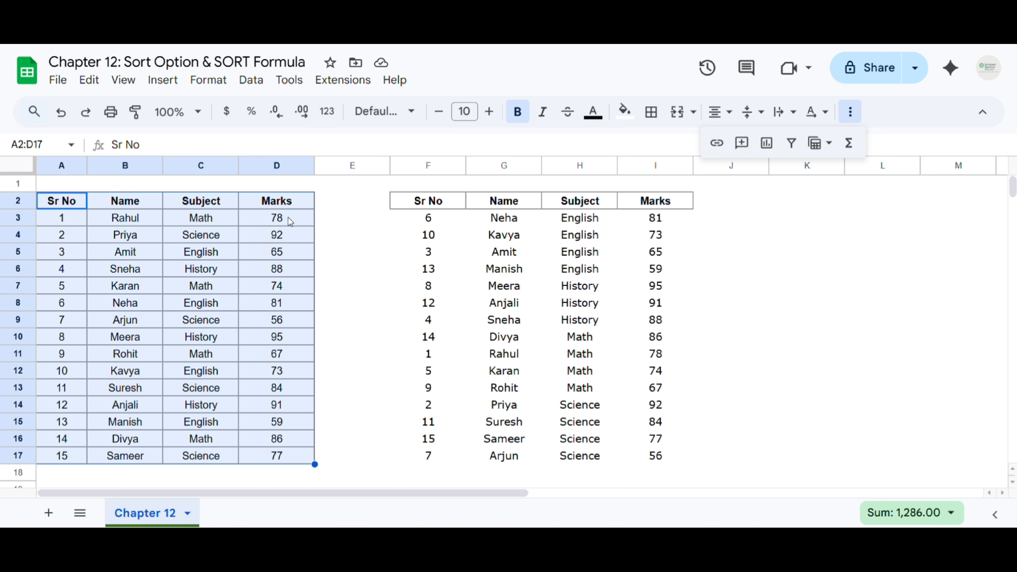
left_click(791, 144)
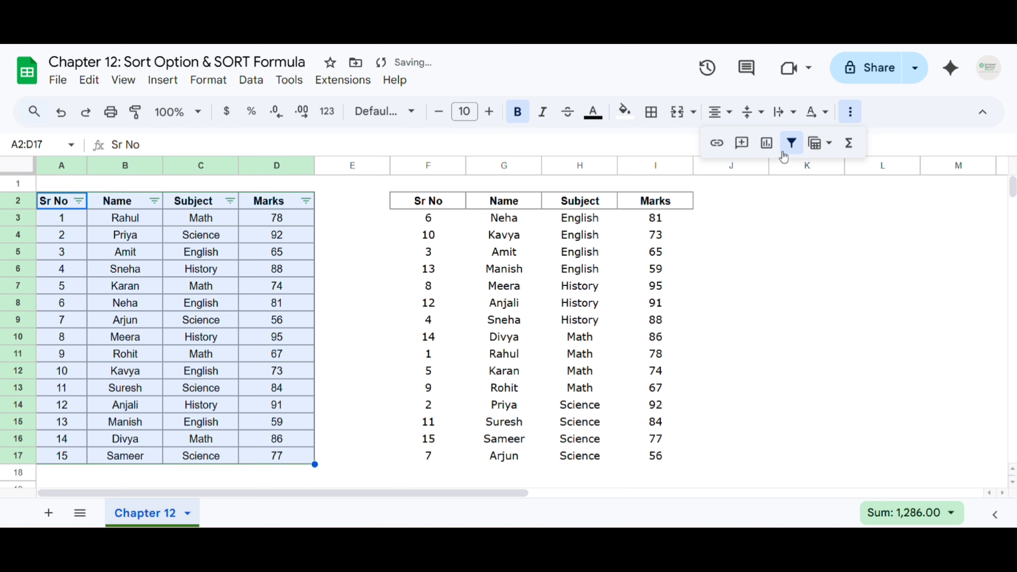
left_click(386, 241)
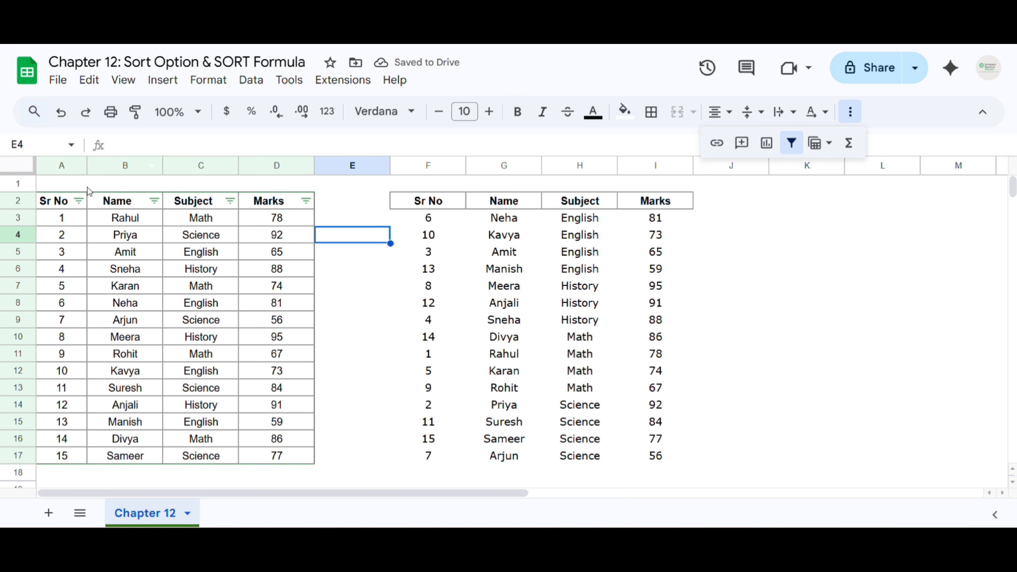
left_click_drag(52, 207, 298, 452)
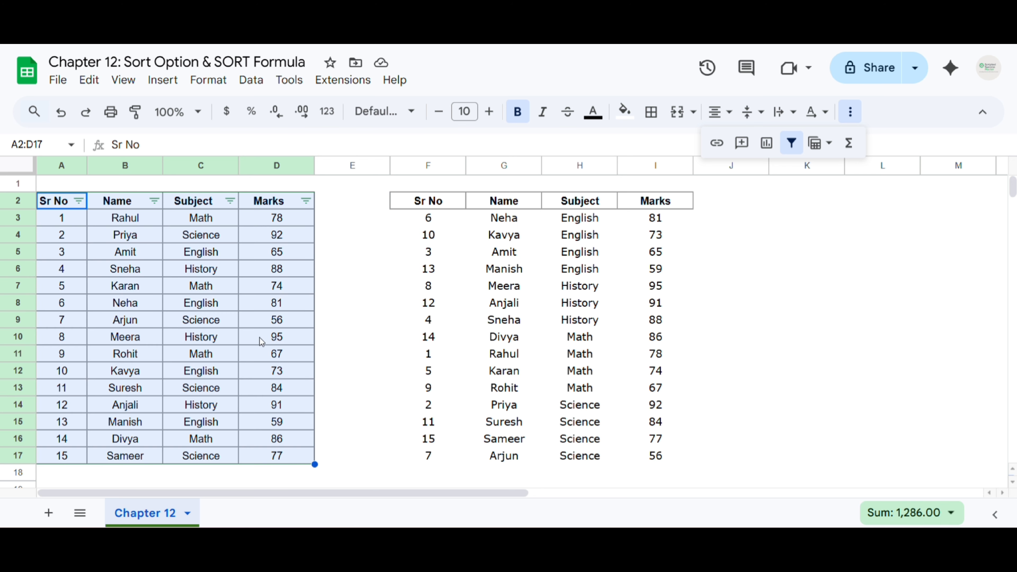